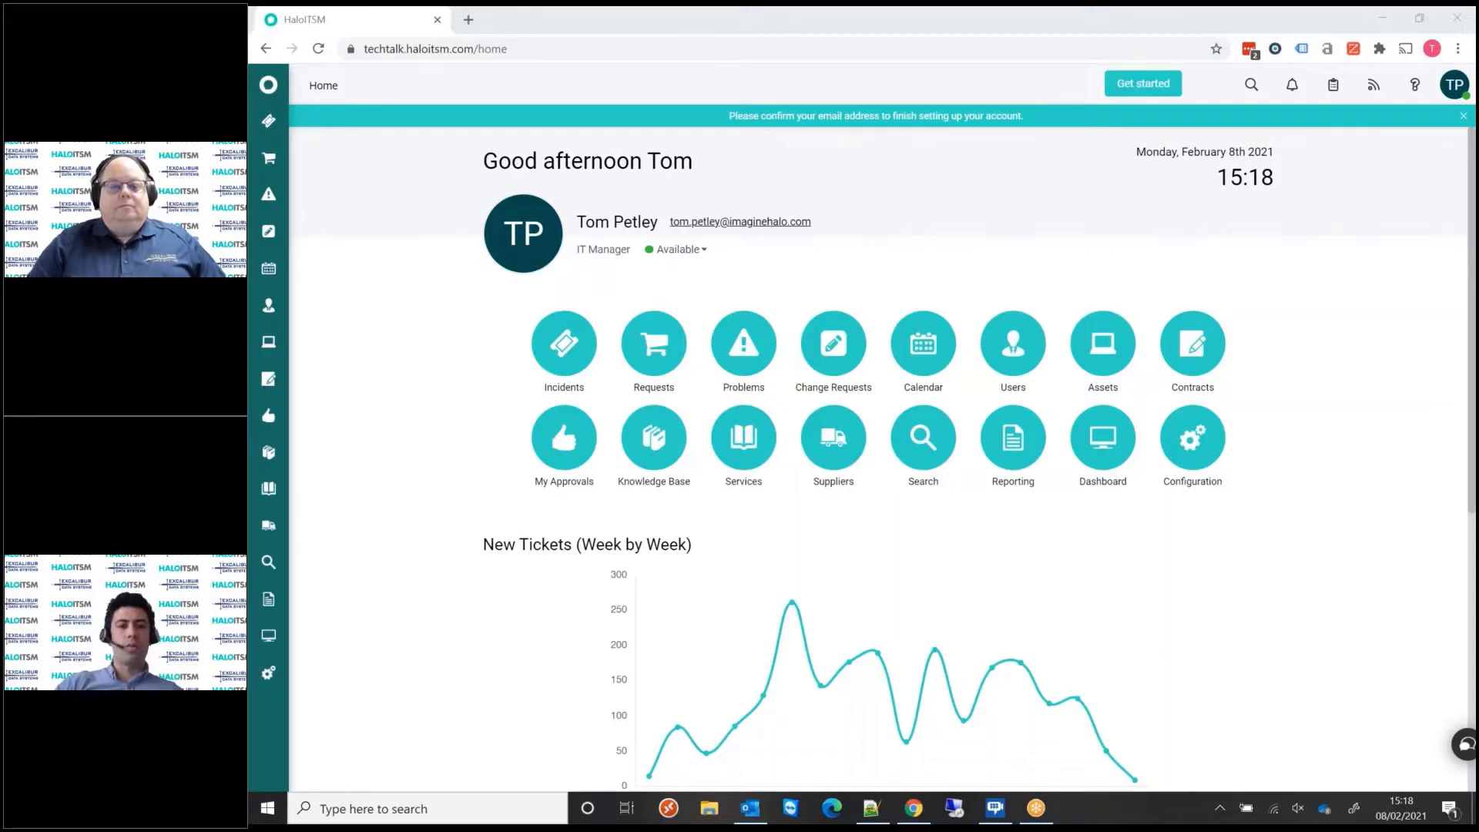
Open the Incidents list and sort it by SLA time left, then by Priority with High first
{"action": "left_click", "coordinate": [566, 331]}
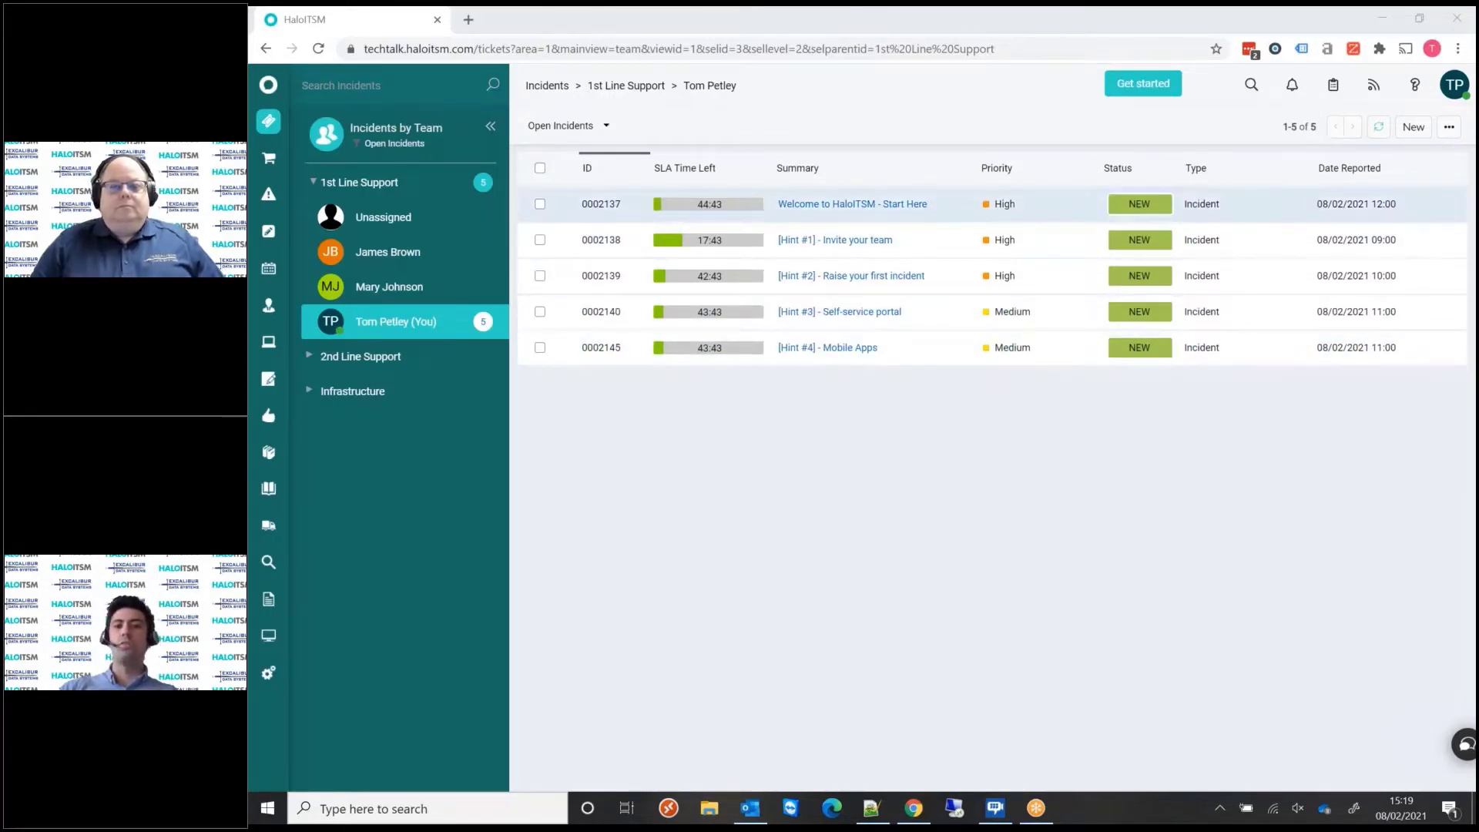
{"action": "mouse_move", "coordinate": [720, 225]}
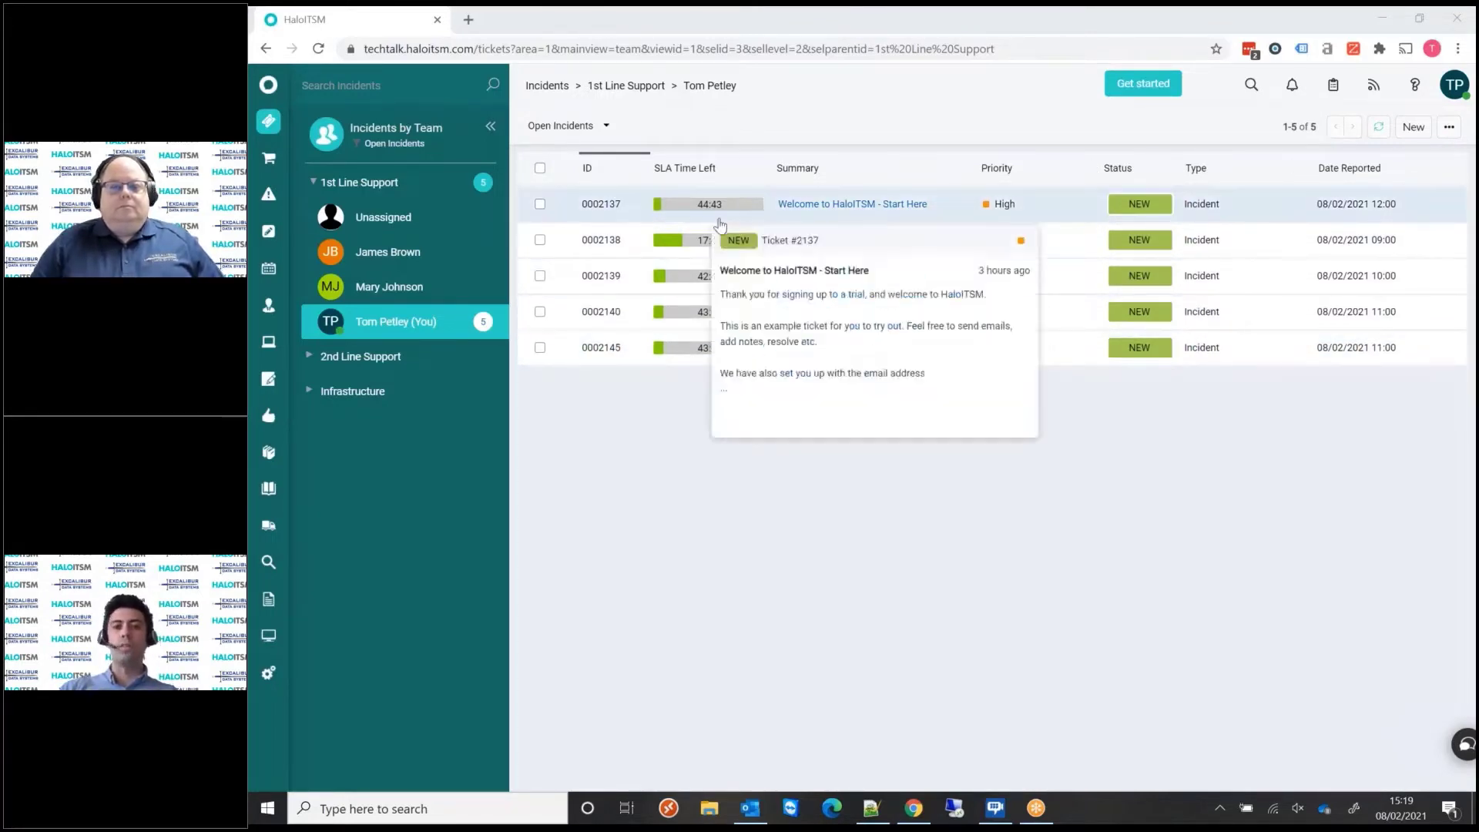
{"action": "left_click", "coordinate": [714, 171]}
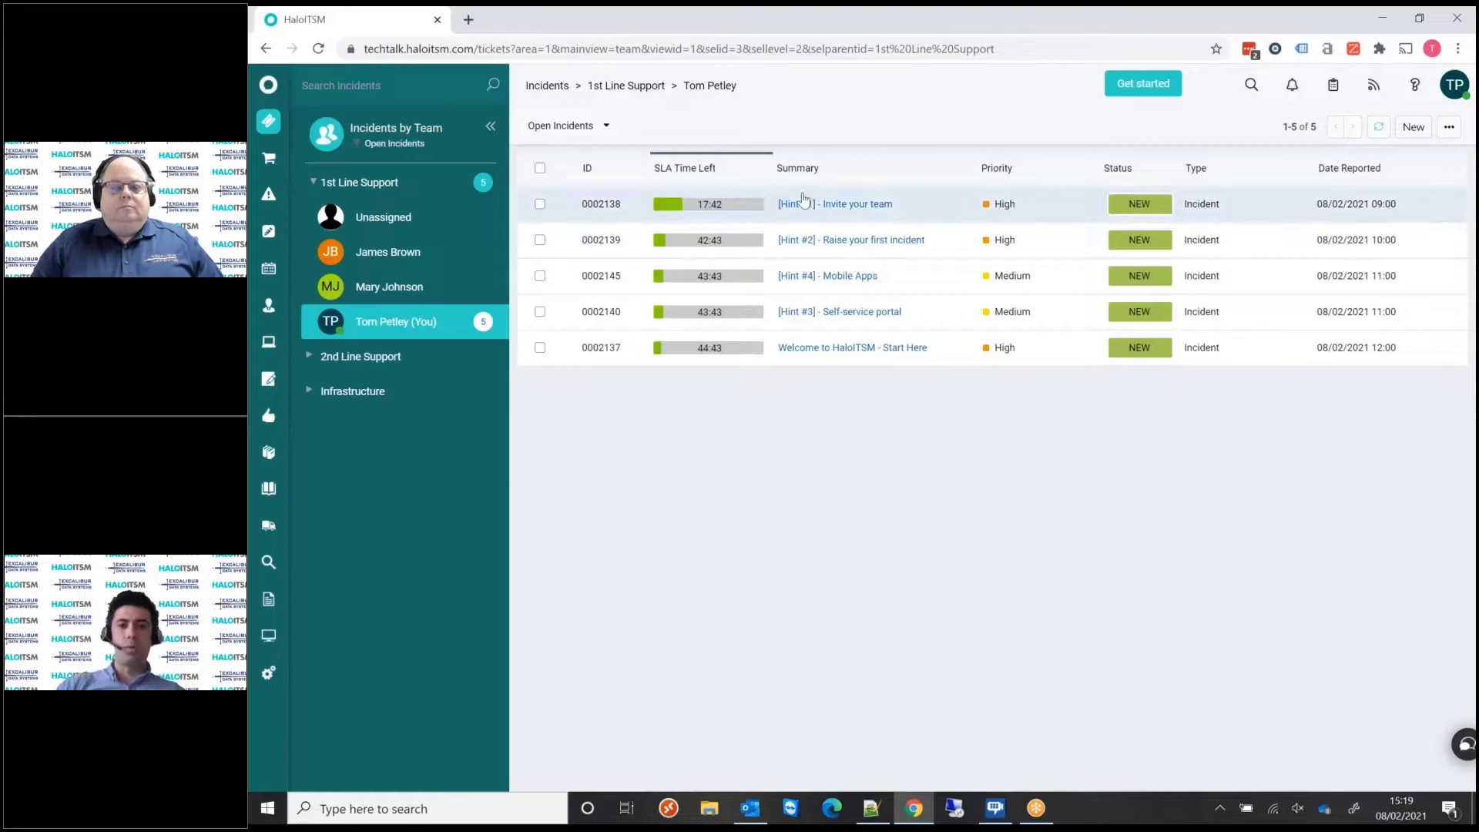
{"action": "left_click", "coordinate": [1009, 175]}
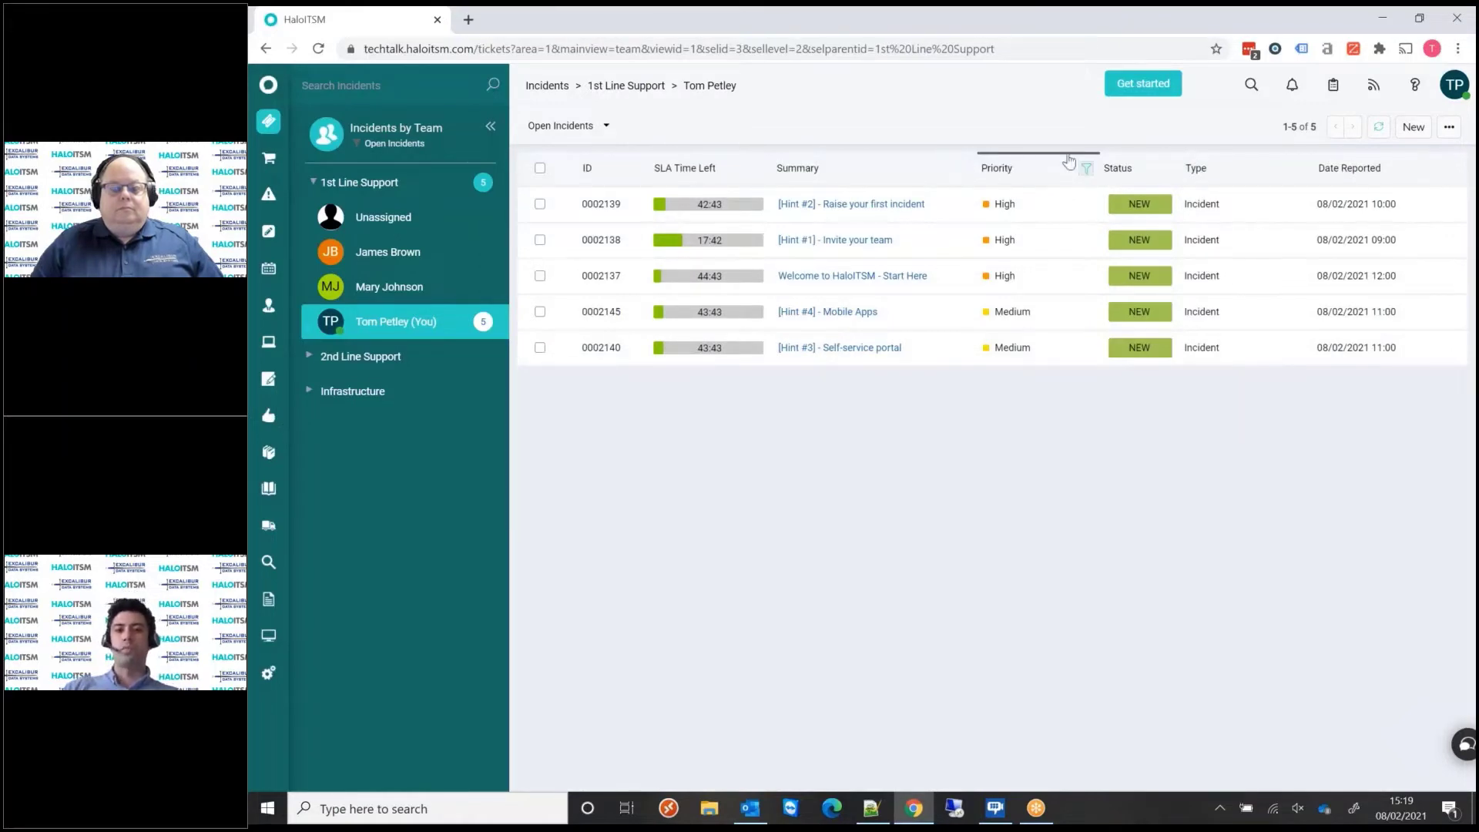
Show the column filter row, then try and clear a 'high' Priority filter
{"action": "left_click", "coordinate": [1085, 169]}
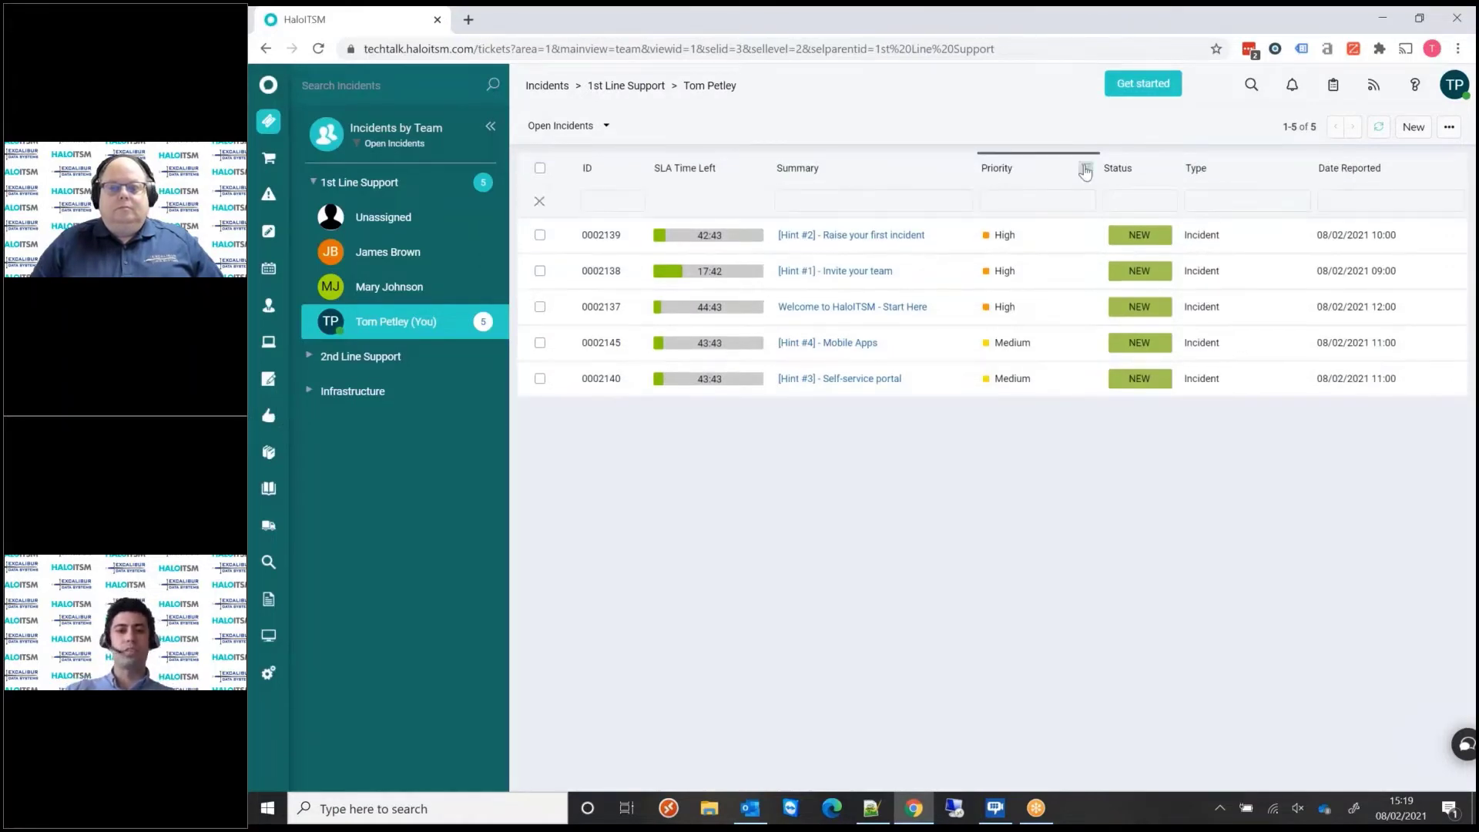
{"action": "type", "text": "high"}
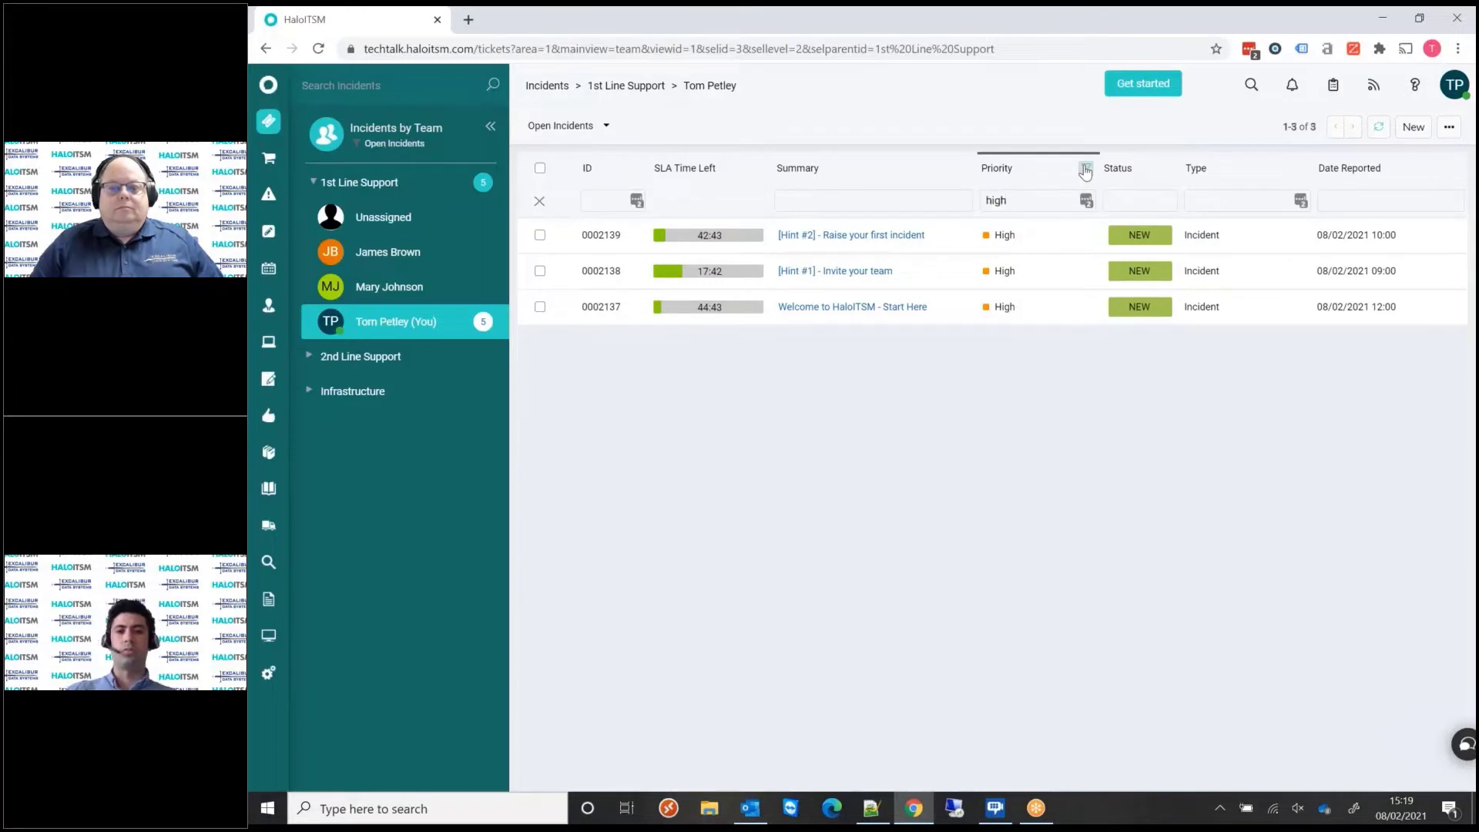
{"action": "key", "text": "BackSpace"}
{"action": "key", "text": "BackSpace"}
{"action": "key", "text": "BackSpace"}
{"action": "key", "text": "BackSpace"}
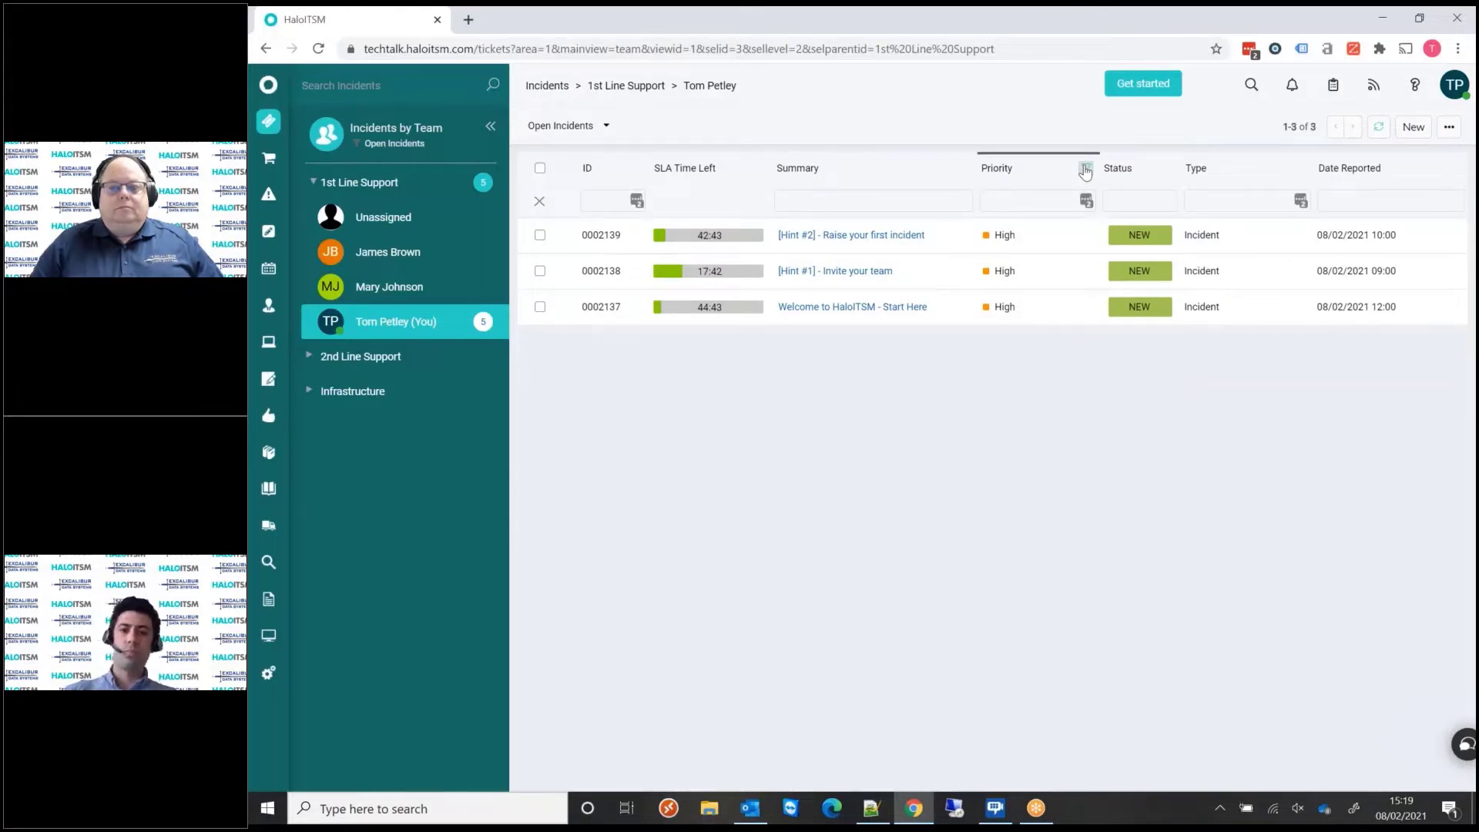
Try and clear a 'welcome' Summary filter, then hide the filter row
{"action": "left_click", "coordinate": [924, 200]}
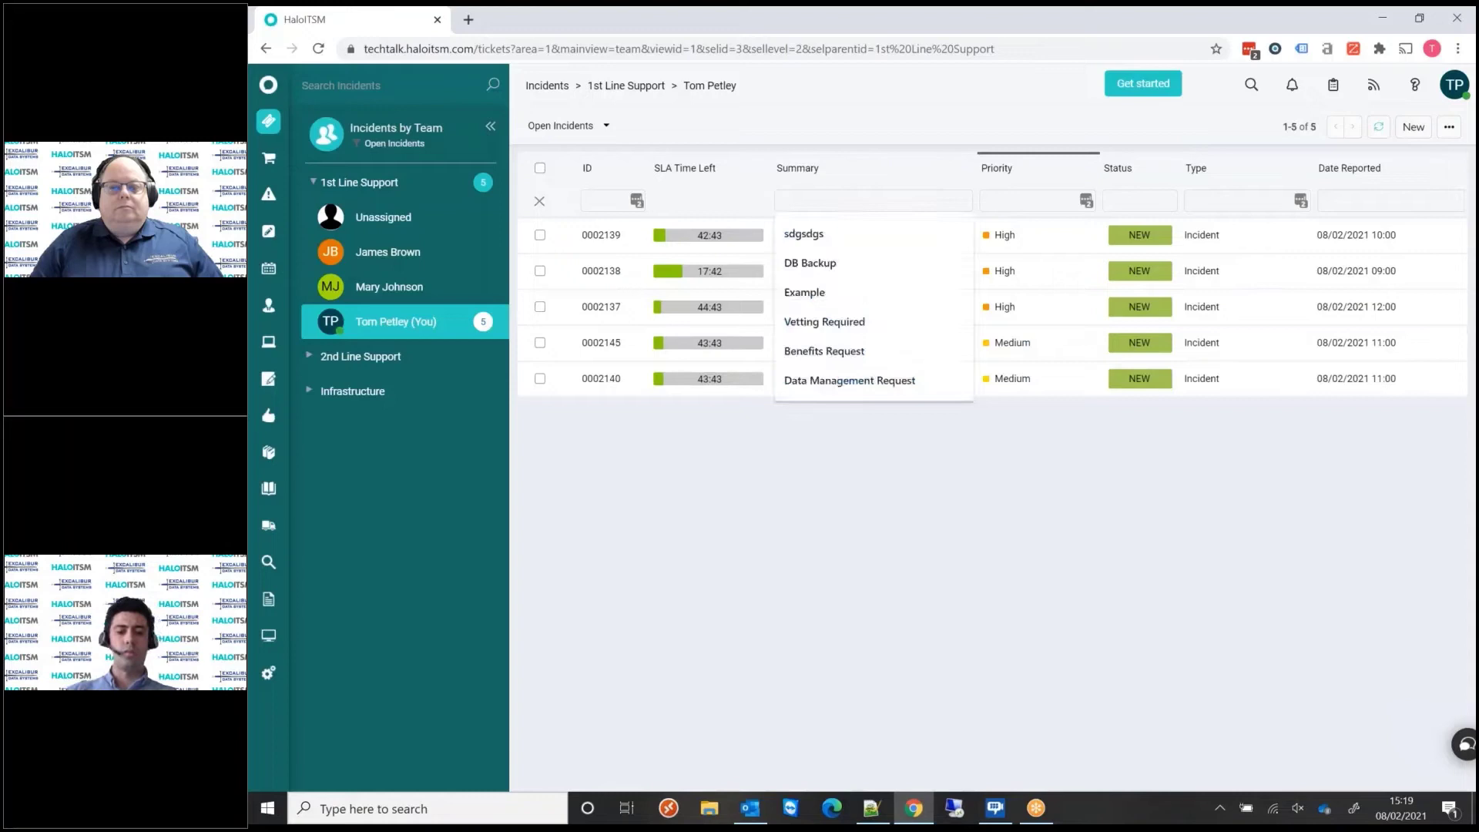
{"action": "type", "text": "welcome"}
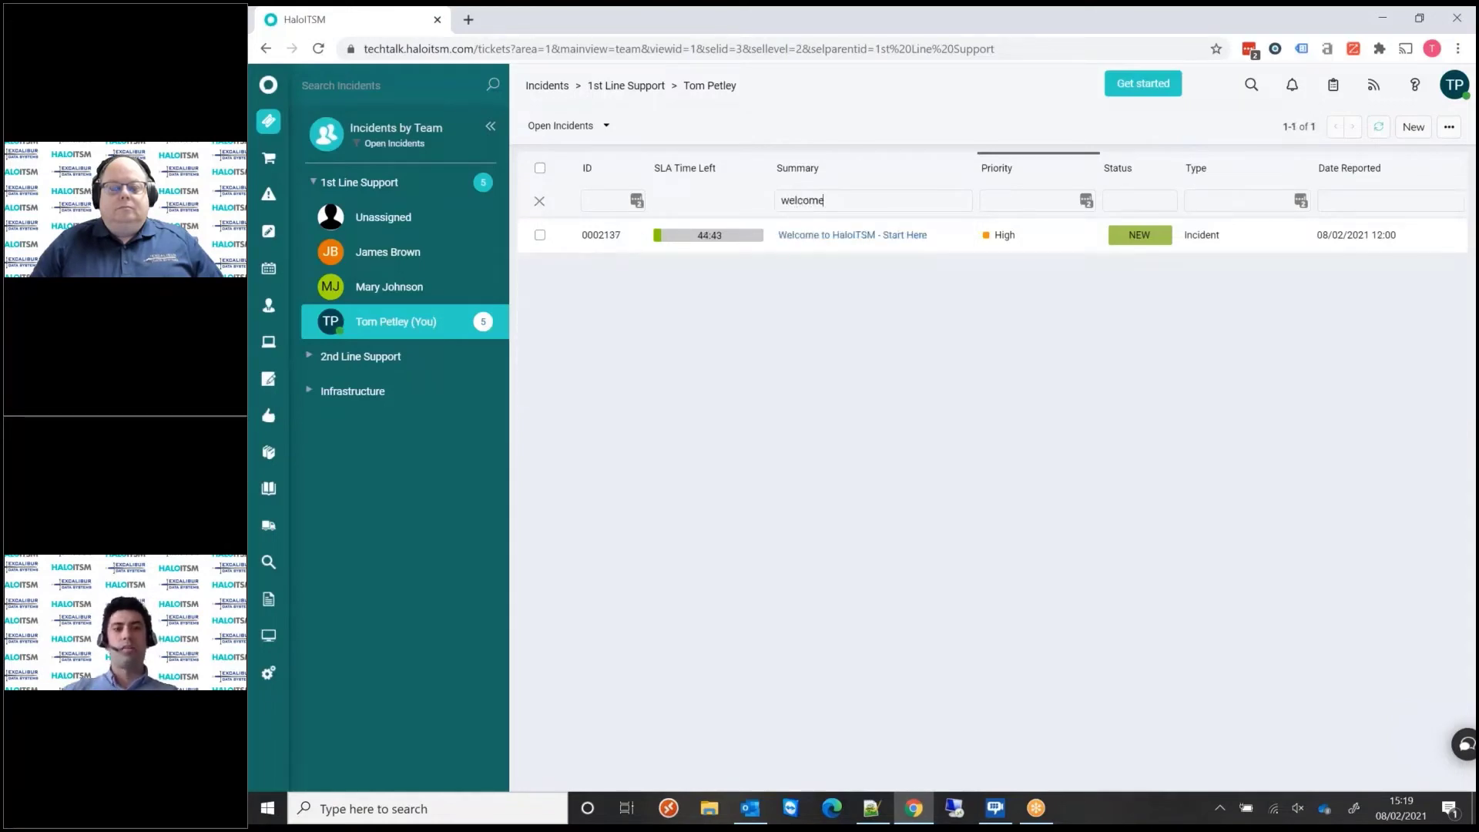
{"action": "key", "text": "BackSpace"}
{"action": "key", "text": "BackSpace"}
{"action": "key", "text": "BackSpace"}
{"action": "key", "text": "BackSpace"}
{"action": "key", "text": "BackSpace"}
{"action": "key", "text": "BackSpace"}
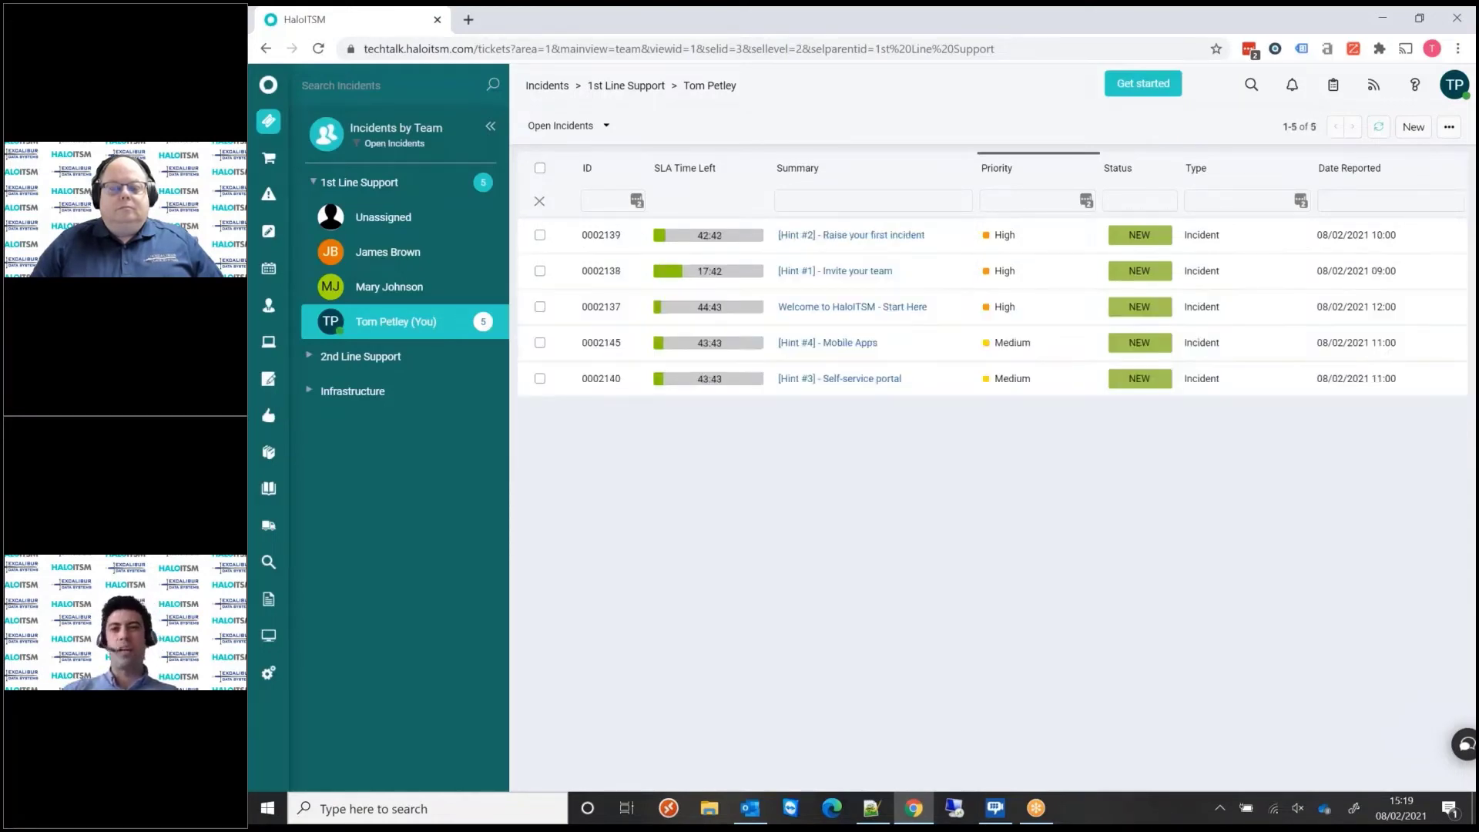
{"action": "left_click", "coordinate": [539, 202]}
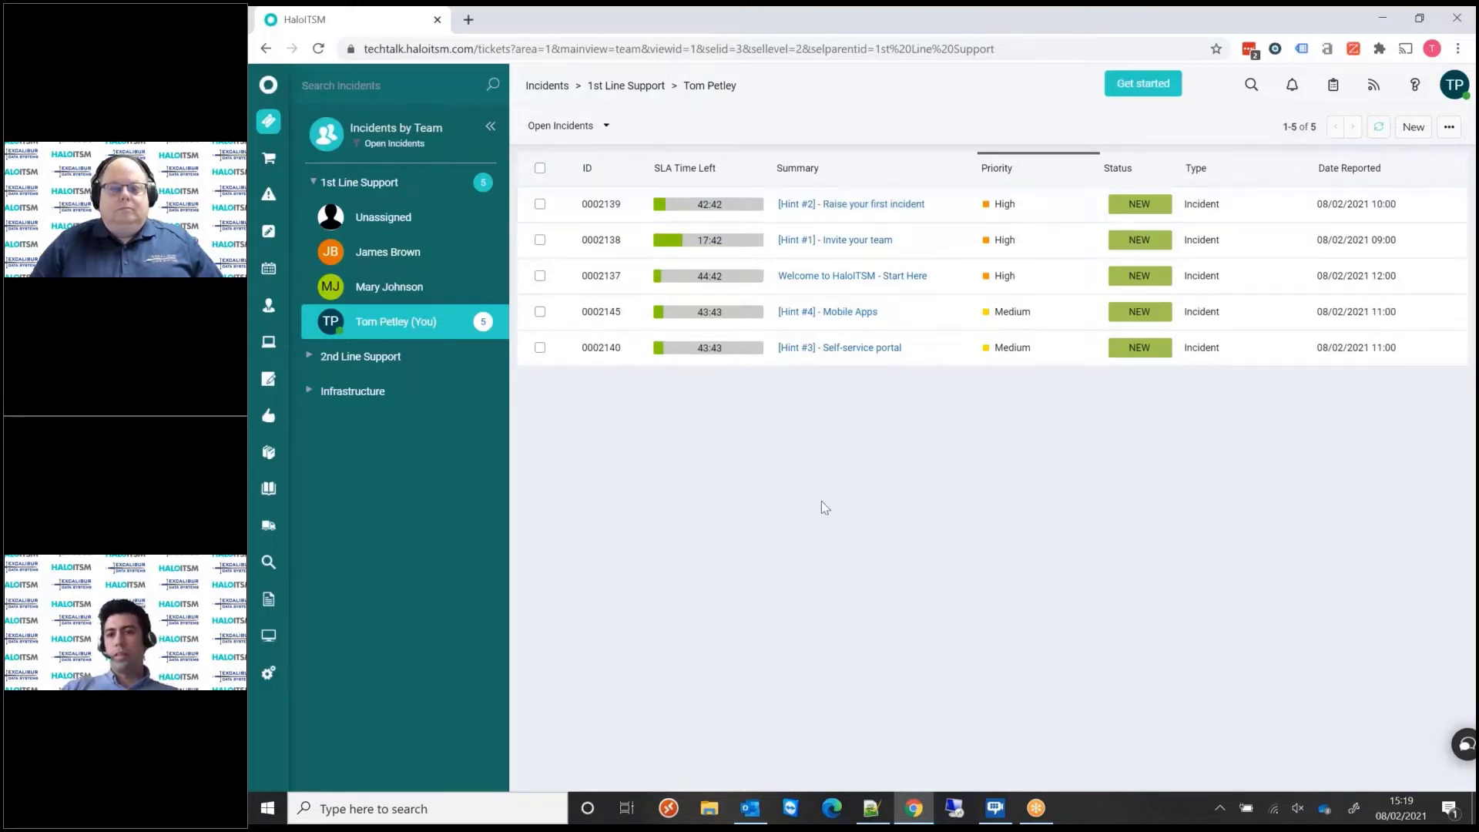
Add a Category column to the Default Columns profile of the incident list
{"action": "left_click", "coordinate": [1448, 127]}
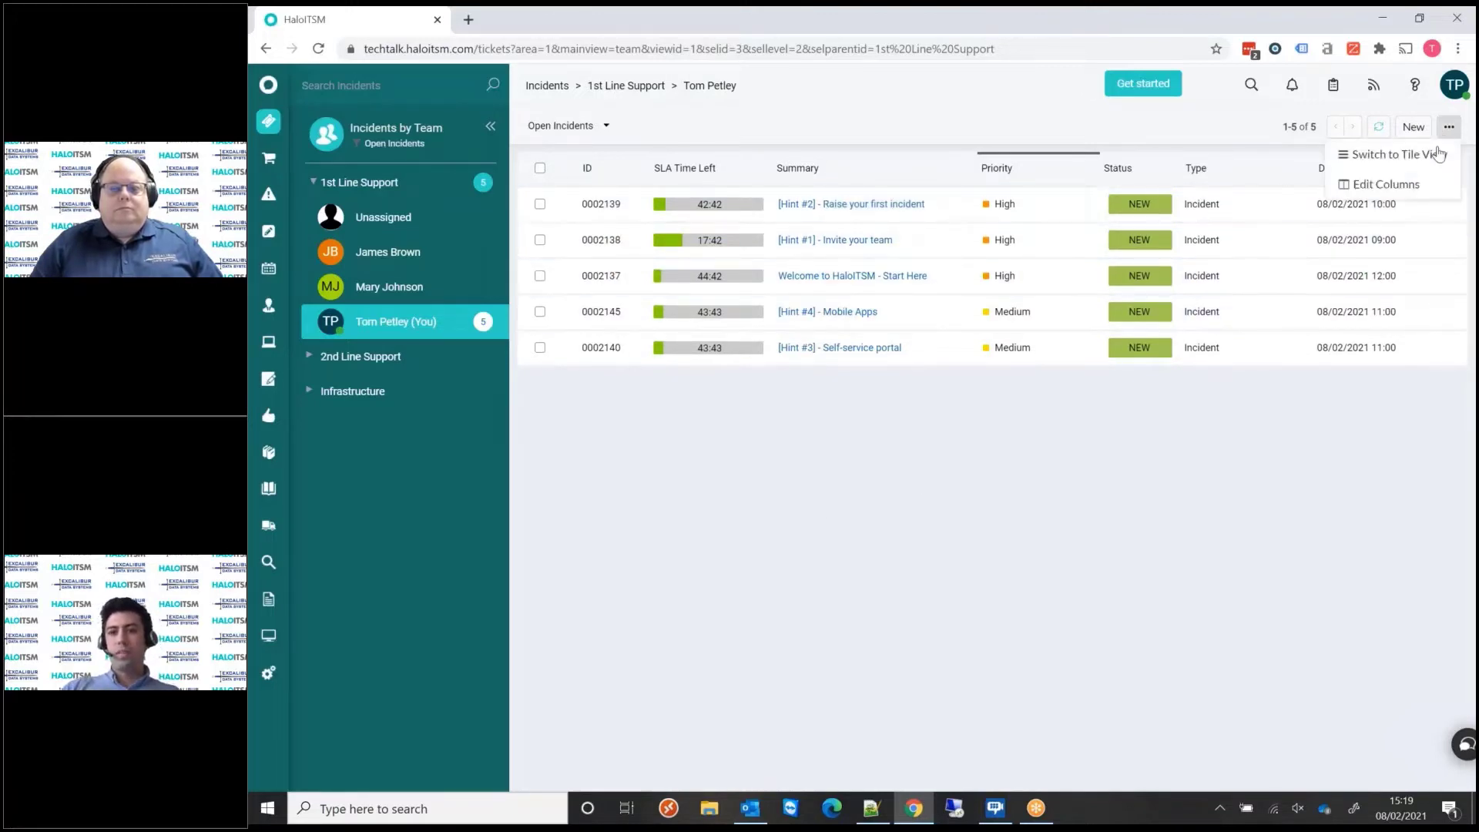
{"action": "left_click", "coordinate": [1421, 185]}
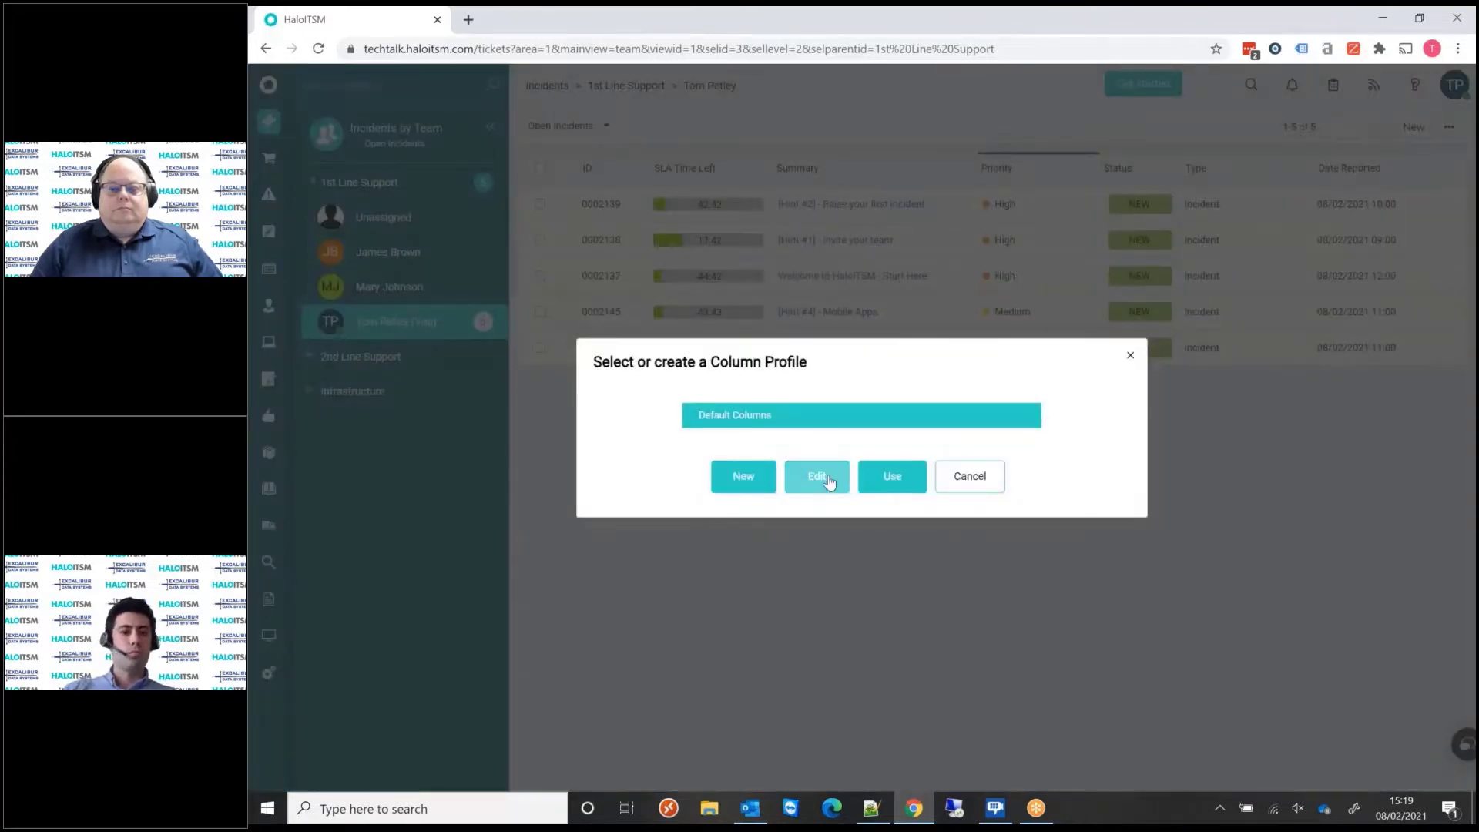
{"action": "left_click", "coordinate": [828, 481]}
{"action": "scroll", "coordinate": [992, 583], "scroll_direction": "down", "scroll_amount": 4}
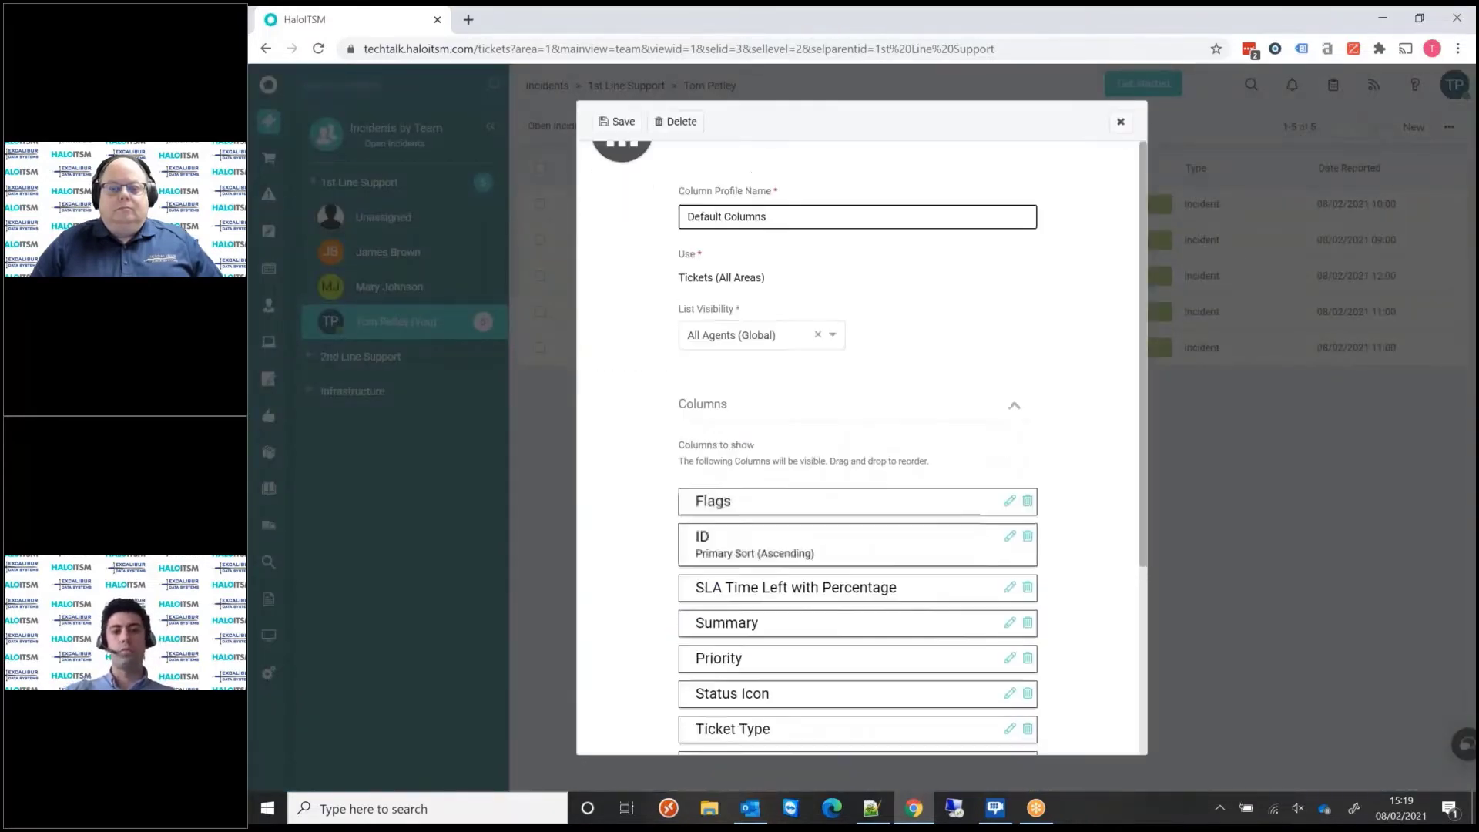
{"action": "left_click", "coordinate": [1026, 596]}
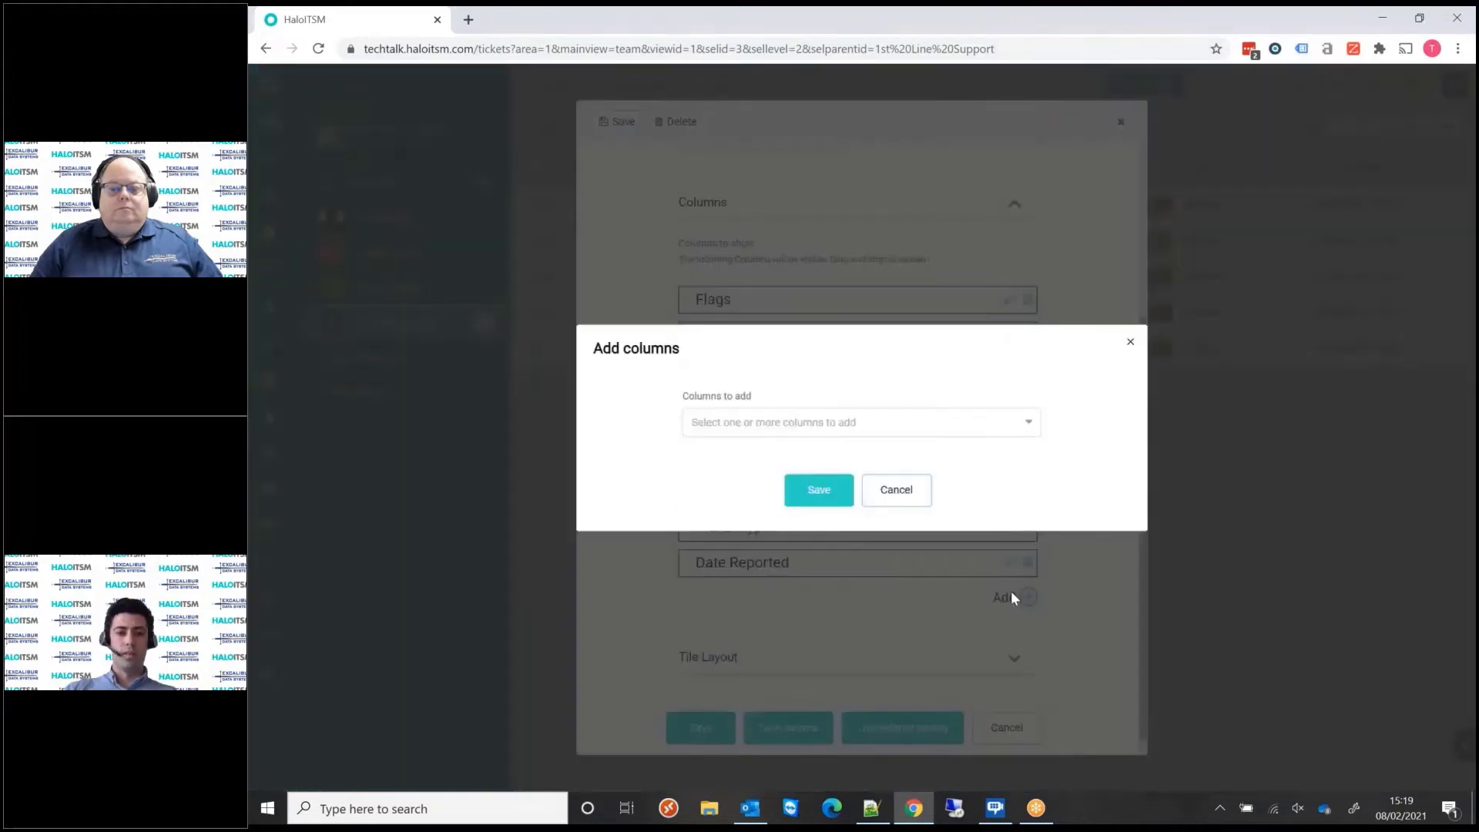
{"action": "left_click", "coordinate": [842, 431]}
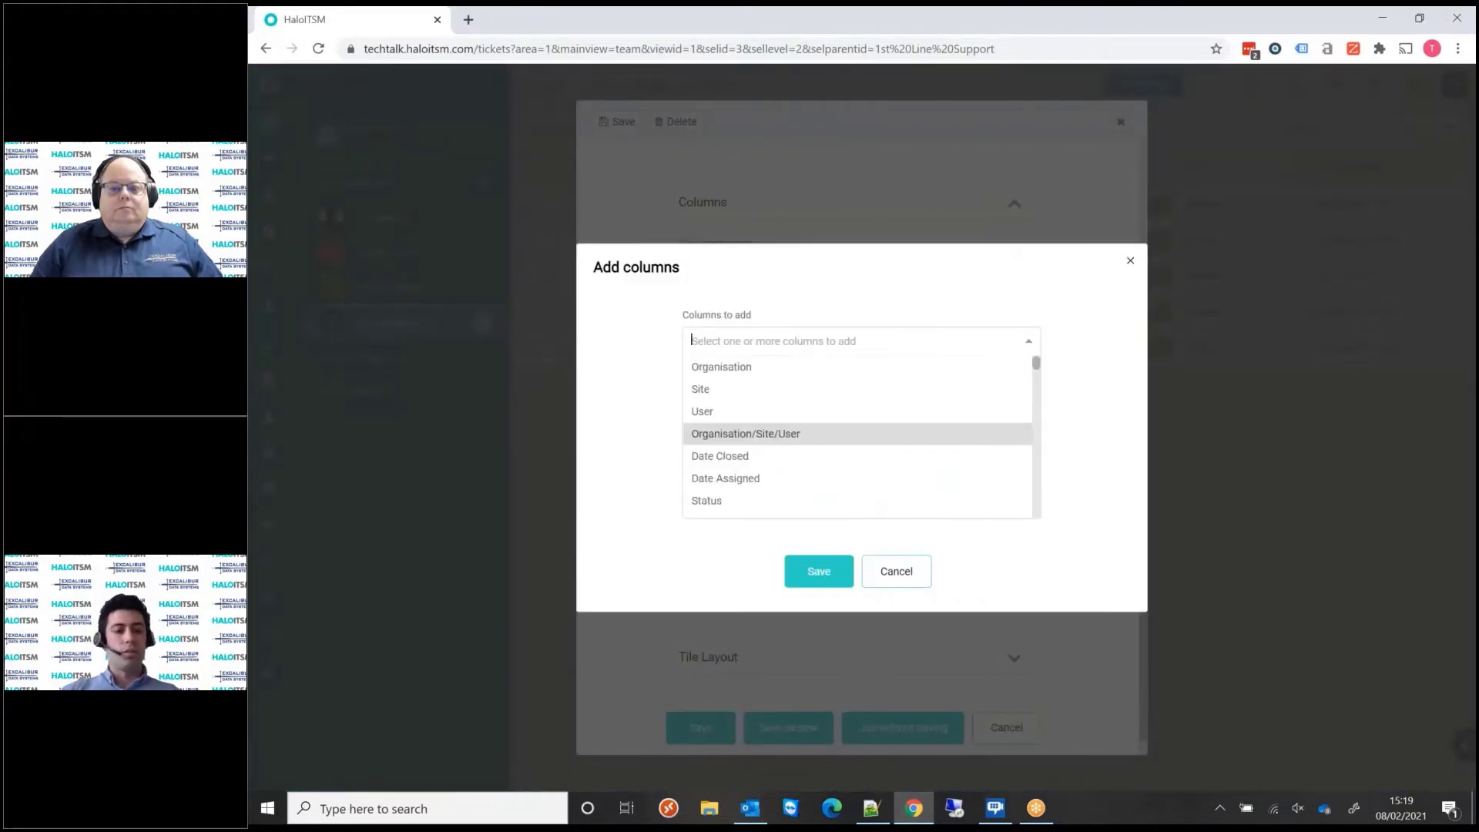
{"action": "type", "text": "categ"}
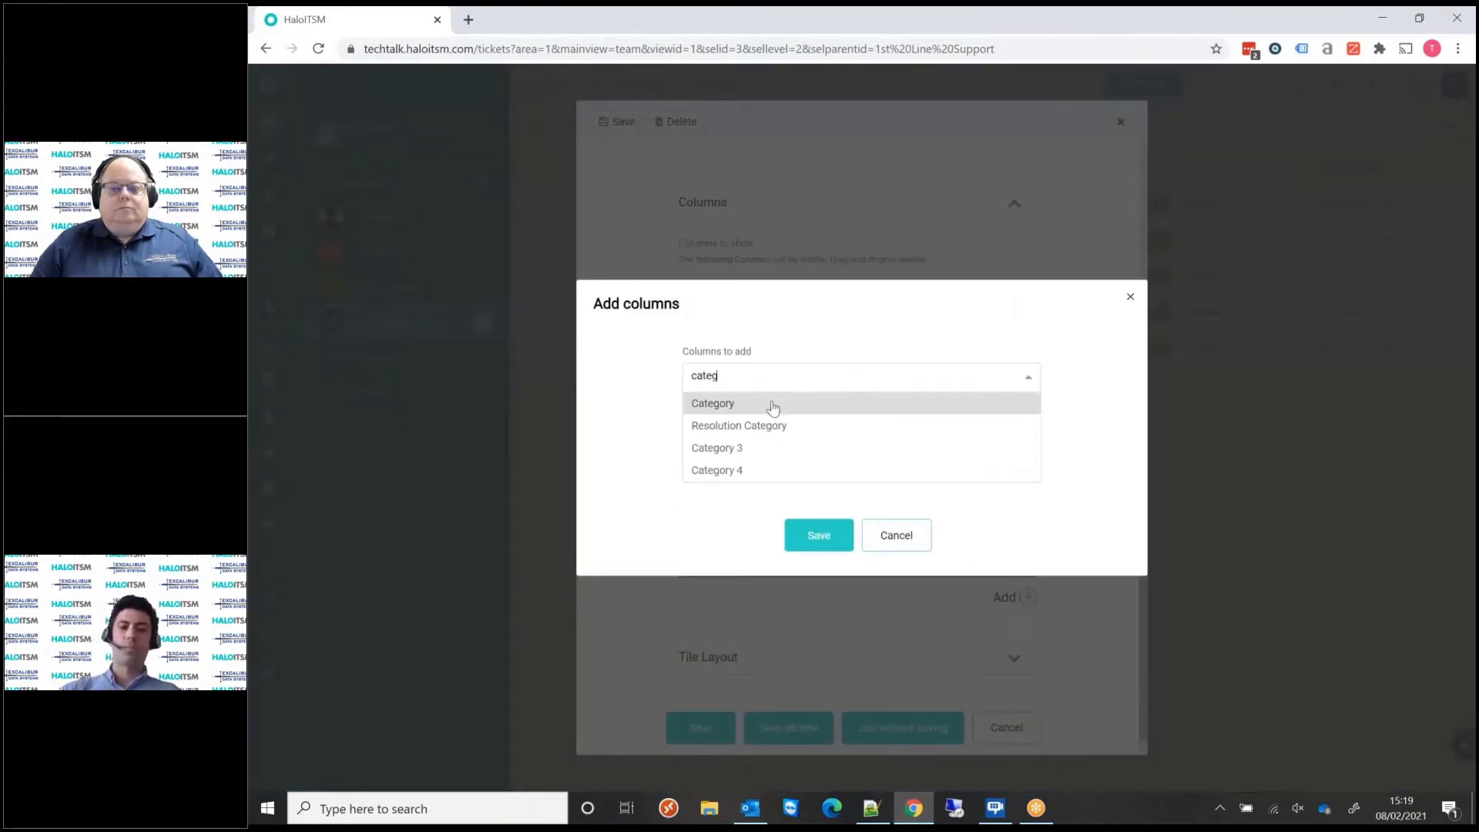
{"action": "left_click", "coordinate": [772, 404]}
{"action": "left_click", "coordinate": [817, 567]}
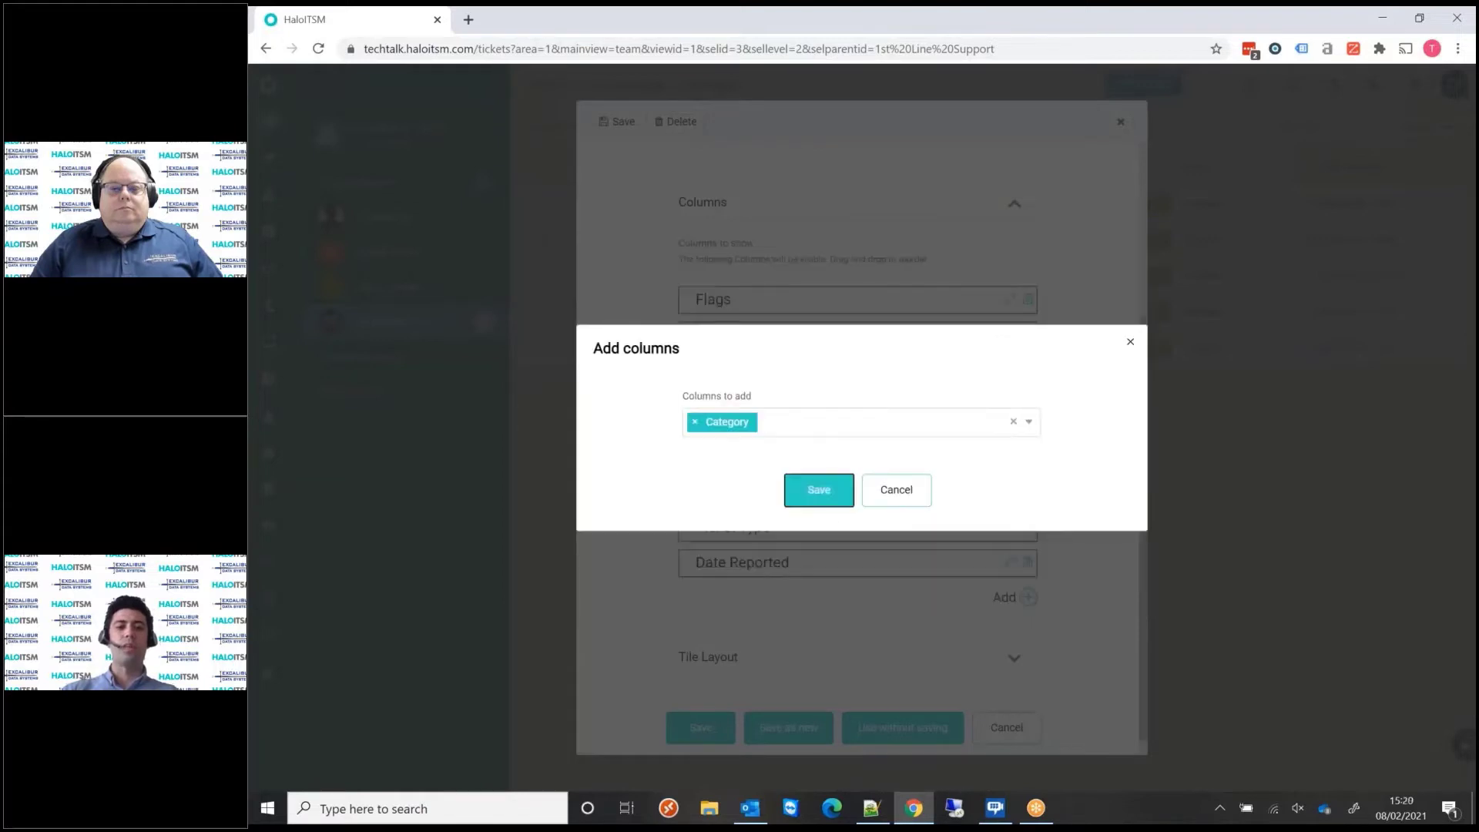
{"action": "left_click", "coordinate": [809, 499]}
Move Category between Summary and Priority, save the profile, and widen the Category column
{"action": "left_click_drag", "start_coordinate": [683, 594], "coordinate": [681, 462]}
{"action": "scroll", "coordinate": [855, 462], "scroll_direction": "down", "scroll_amount": 1}
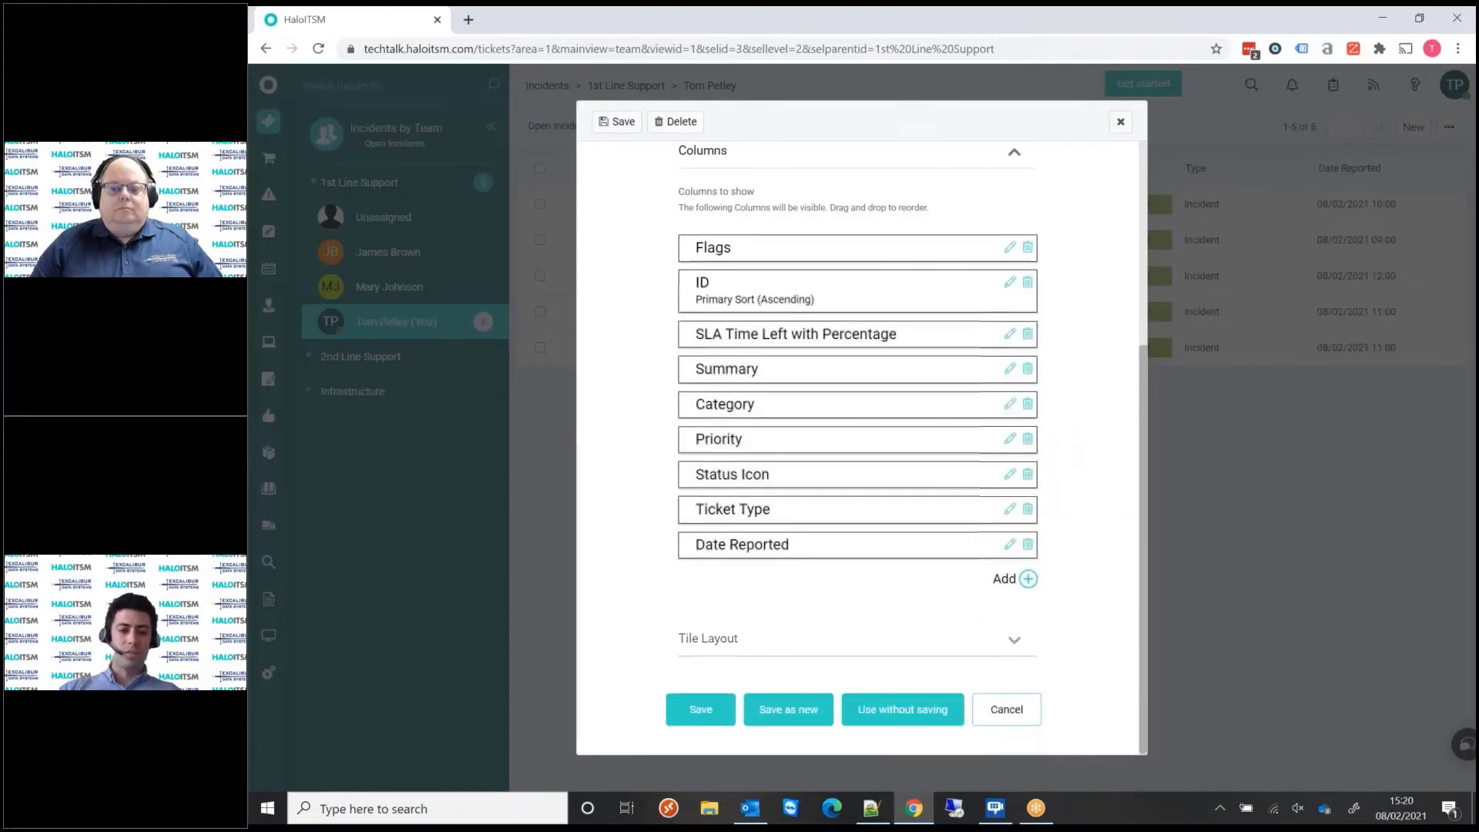
{"action": "left_click", "coordinate": [700, 709]}
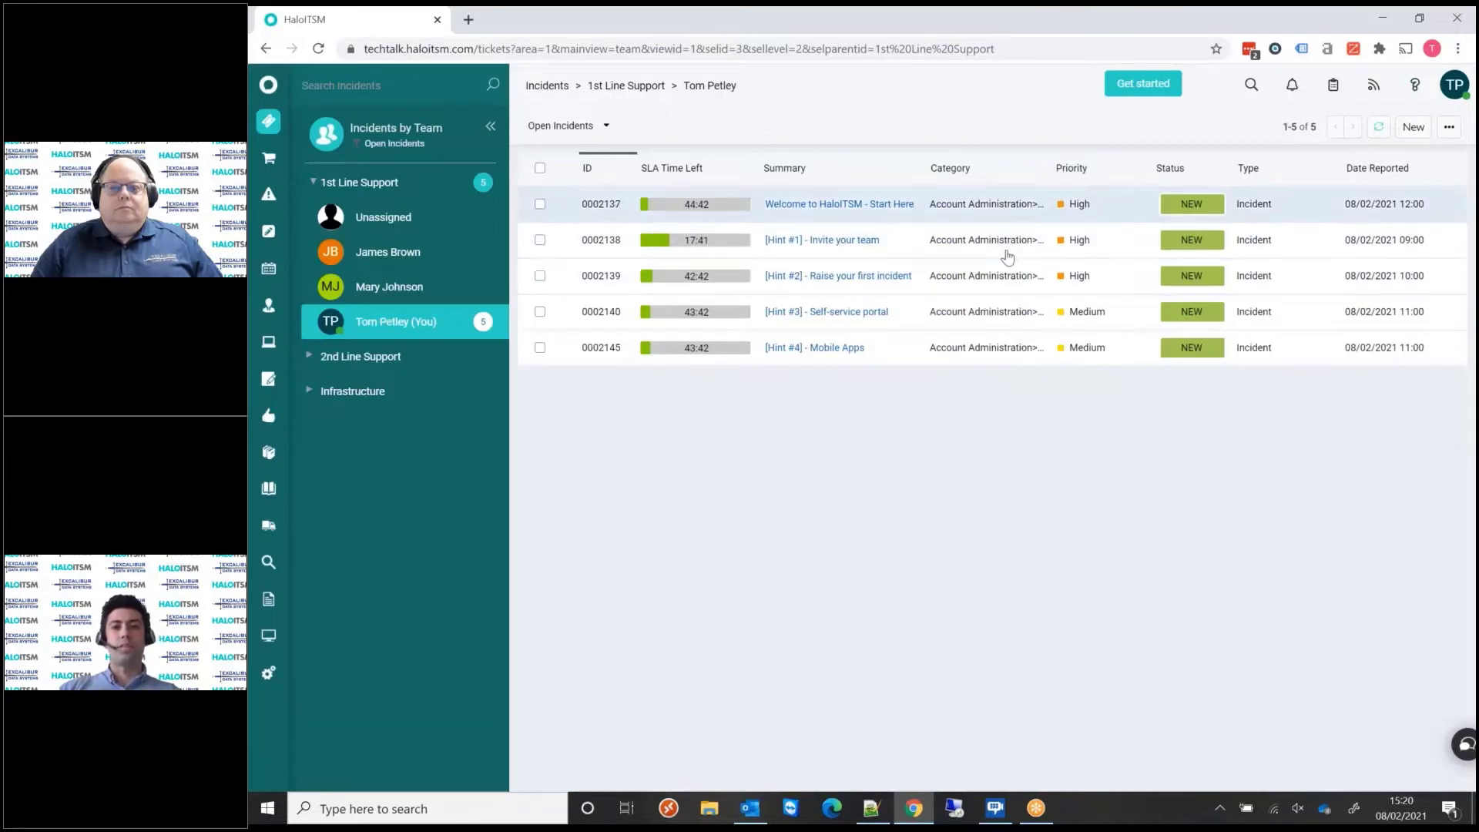
{"action": "left_click_drag", "start_coordinate": [1045, 159], "coordinate": [1091, 168]}
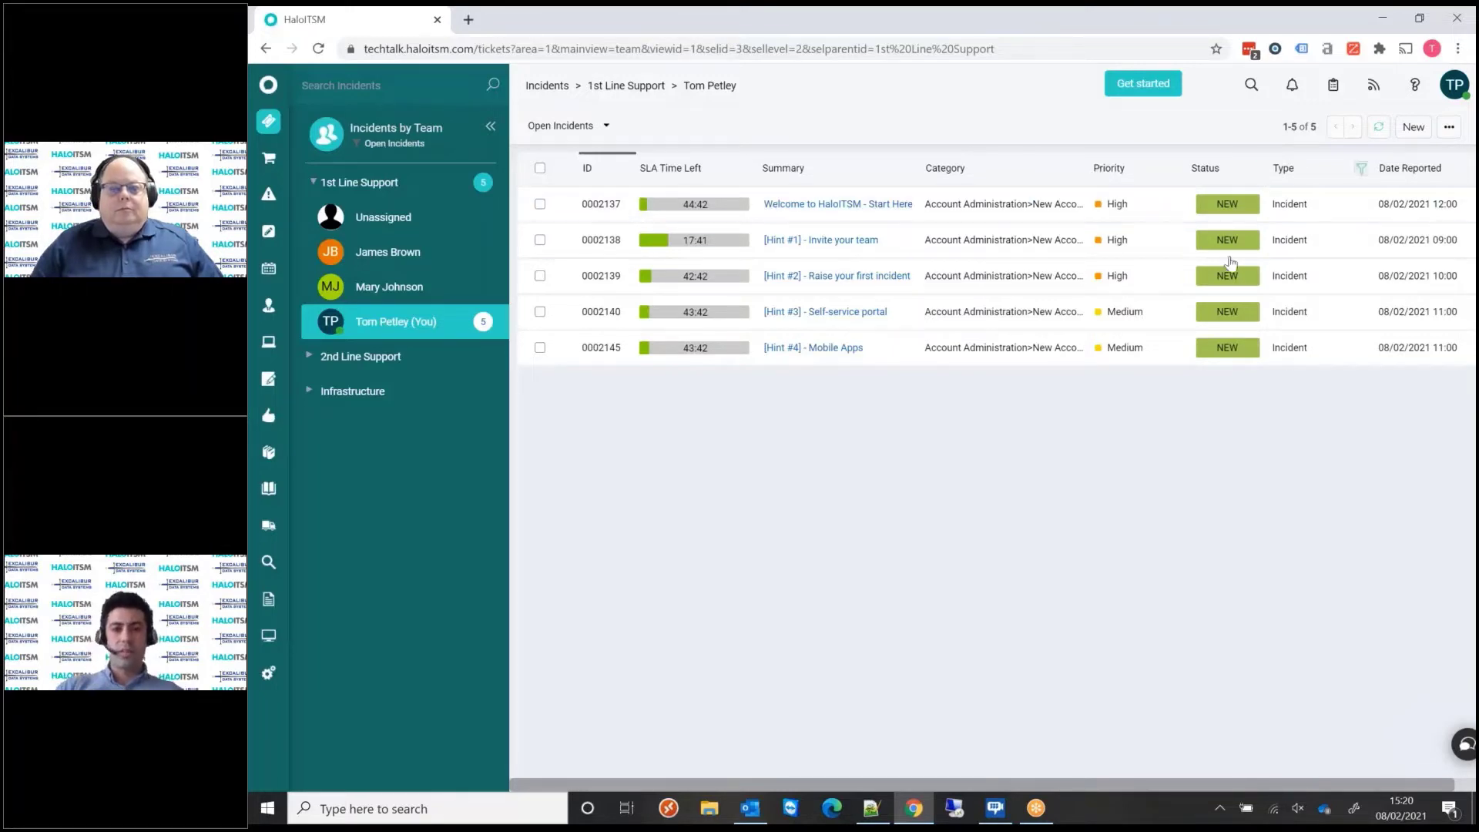
Create a new incident ticket with the matching contact selected as its end-user
{"action": "left_click", "coordinate": [1413, 126]}
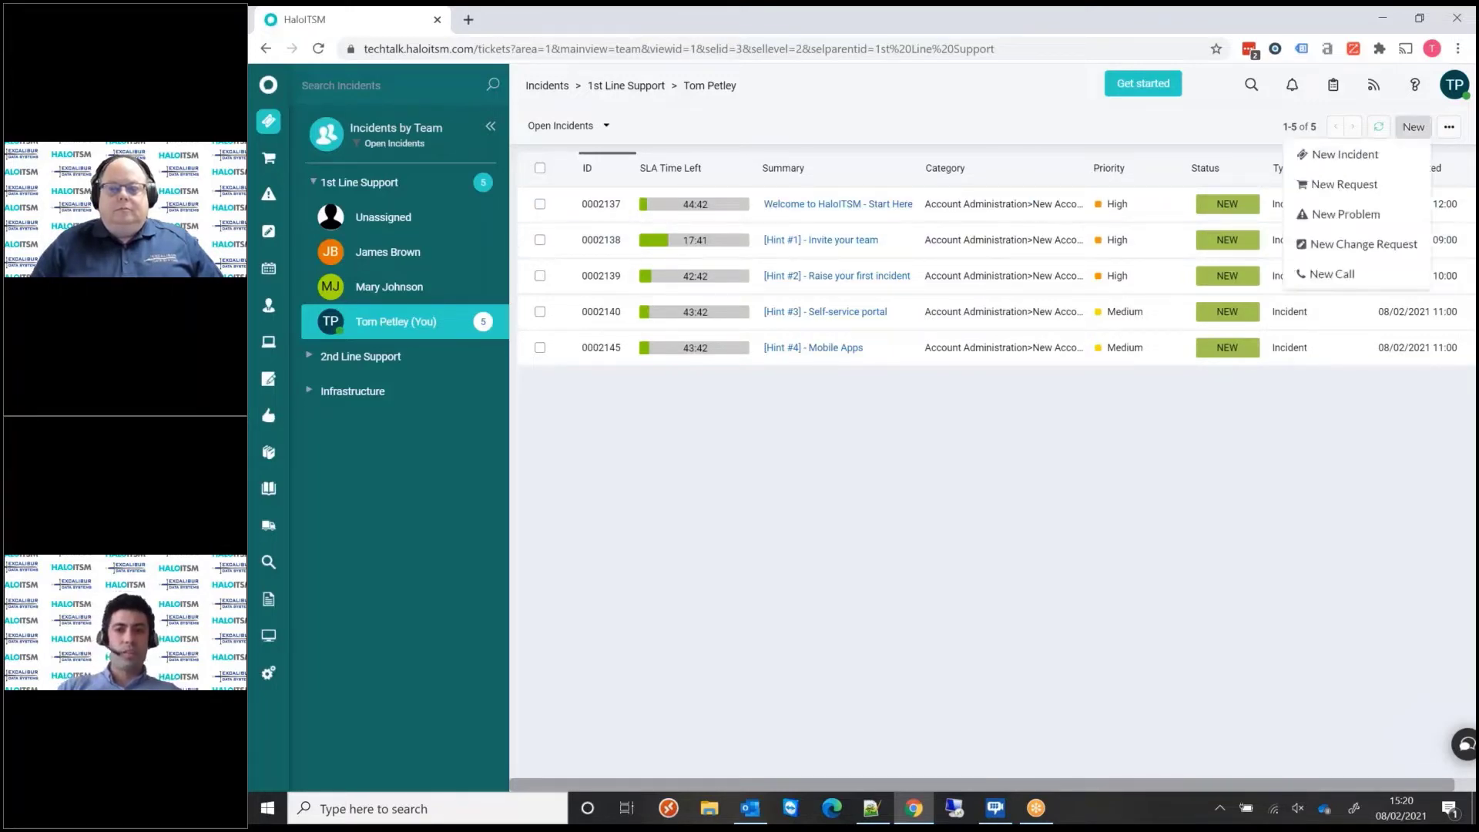
{"action": "left_click", "coordinate": [1400, 158]}
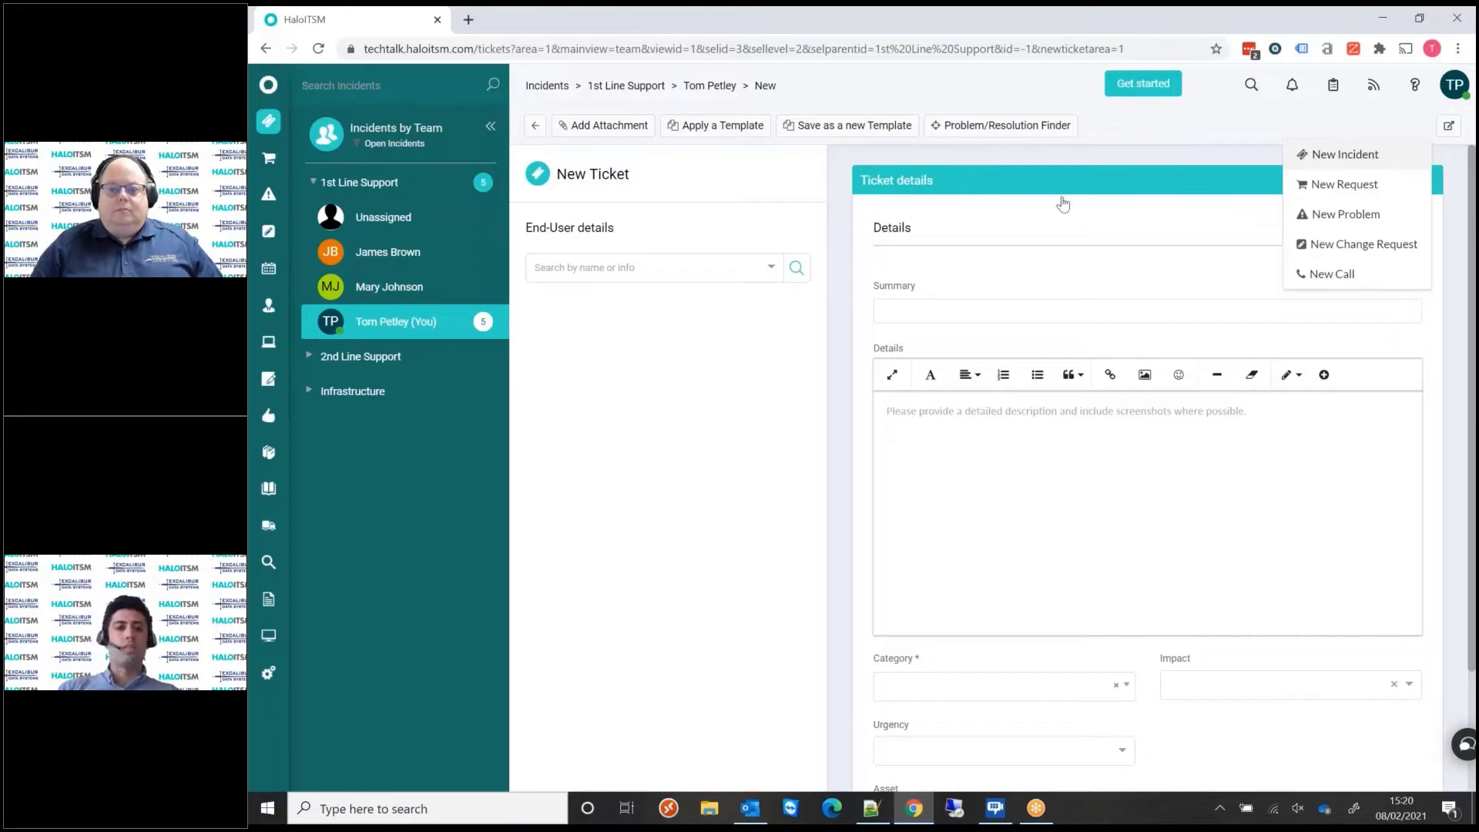
{"action": "left_click", "coordinate": [709, 268]}
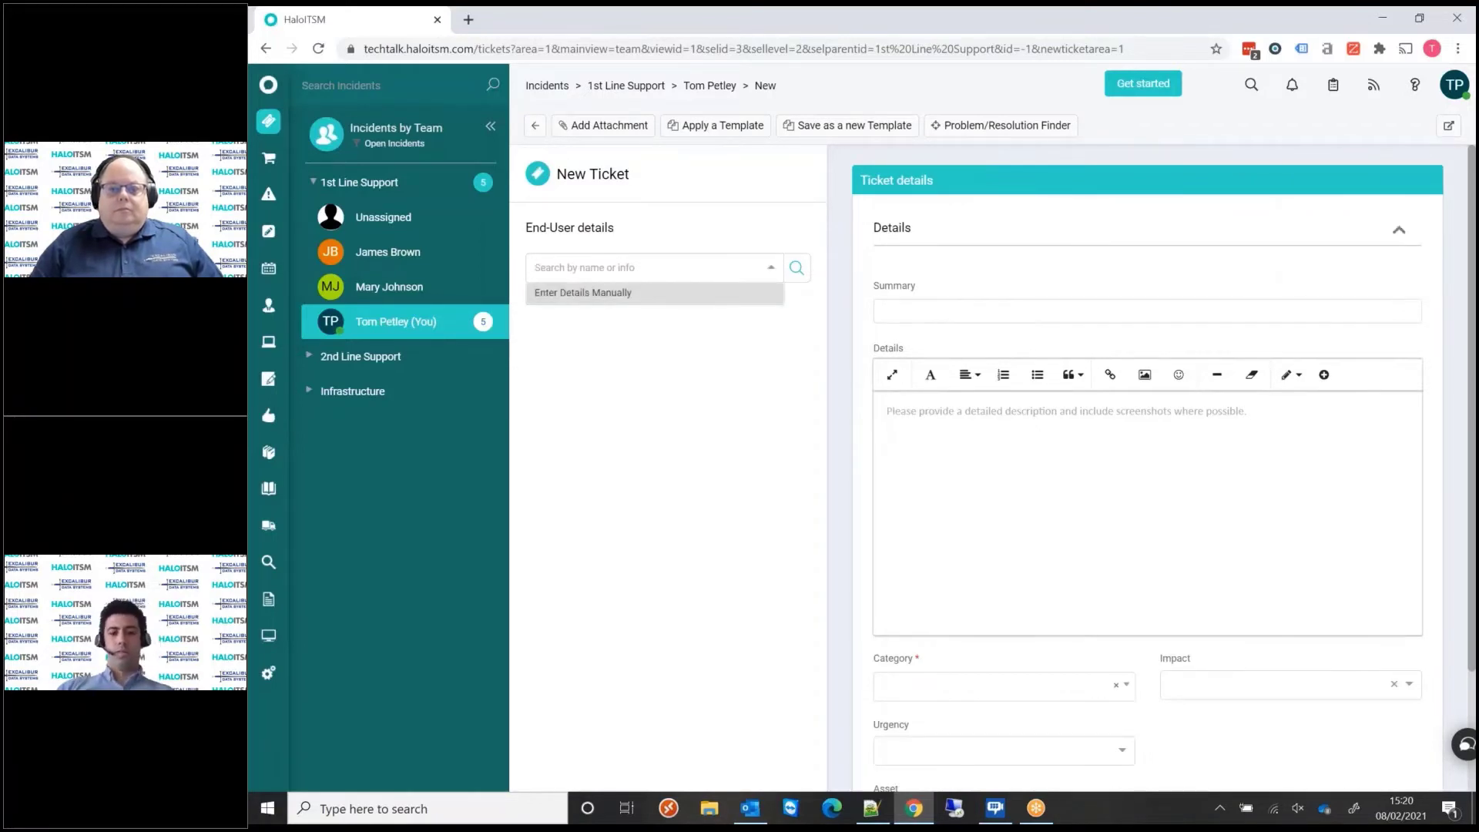
{"action": "type", "text": "pe"}
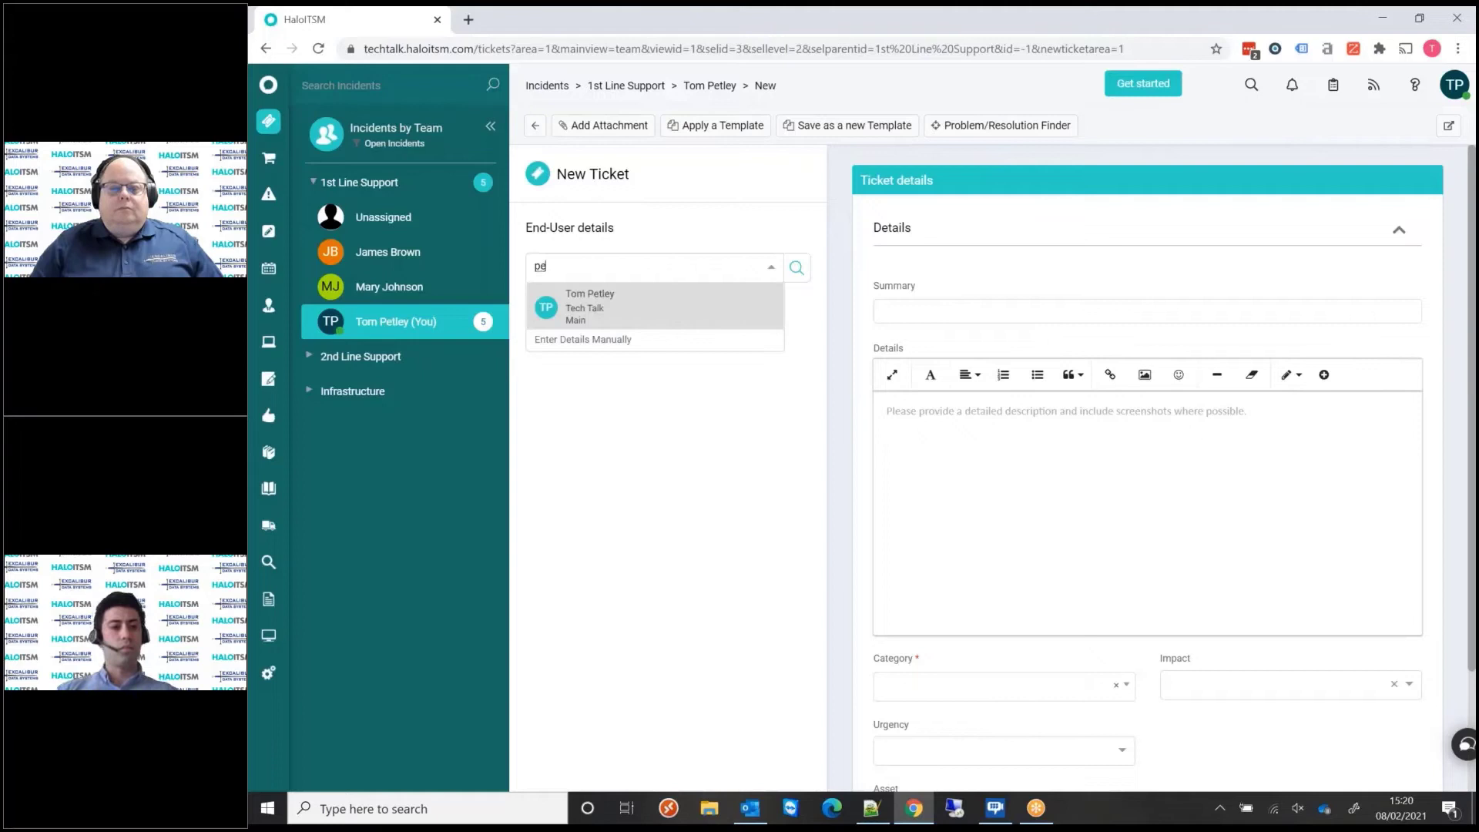
{"action": "key", "text": "Return"}
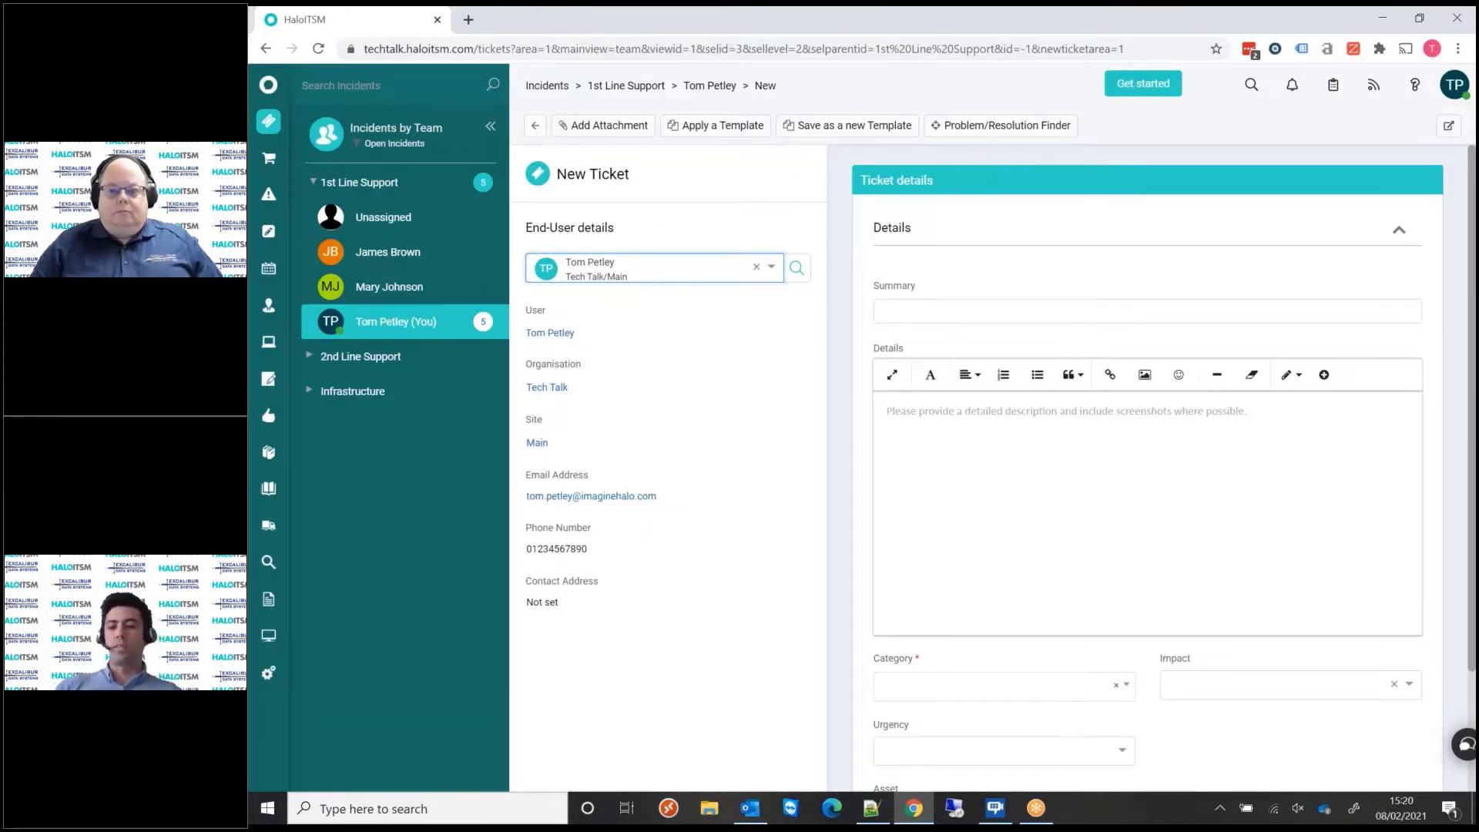
{"action": "left_click", "coordinate": [910, 307]}
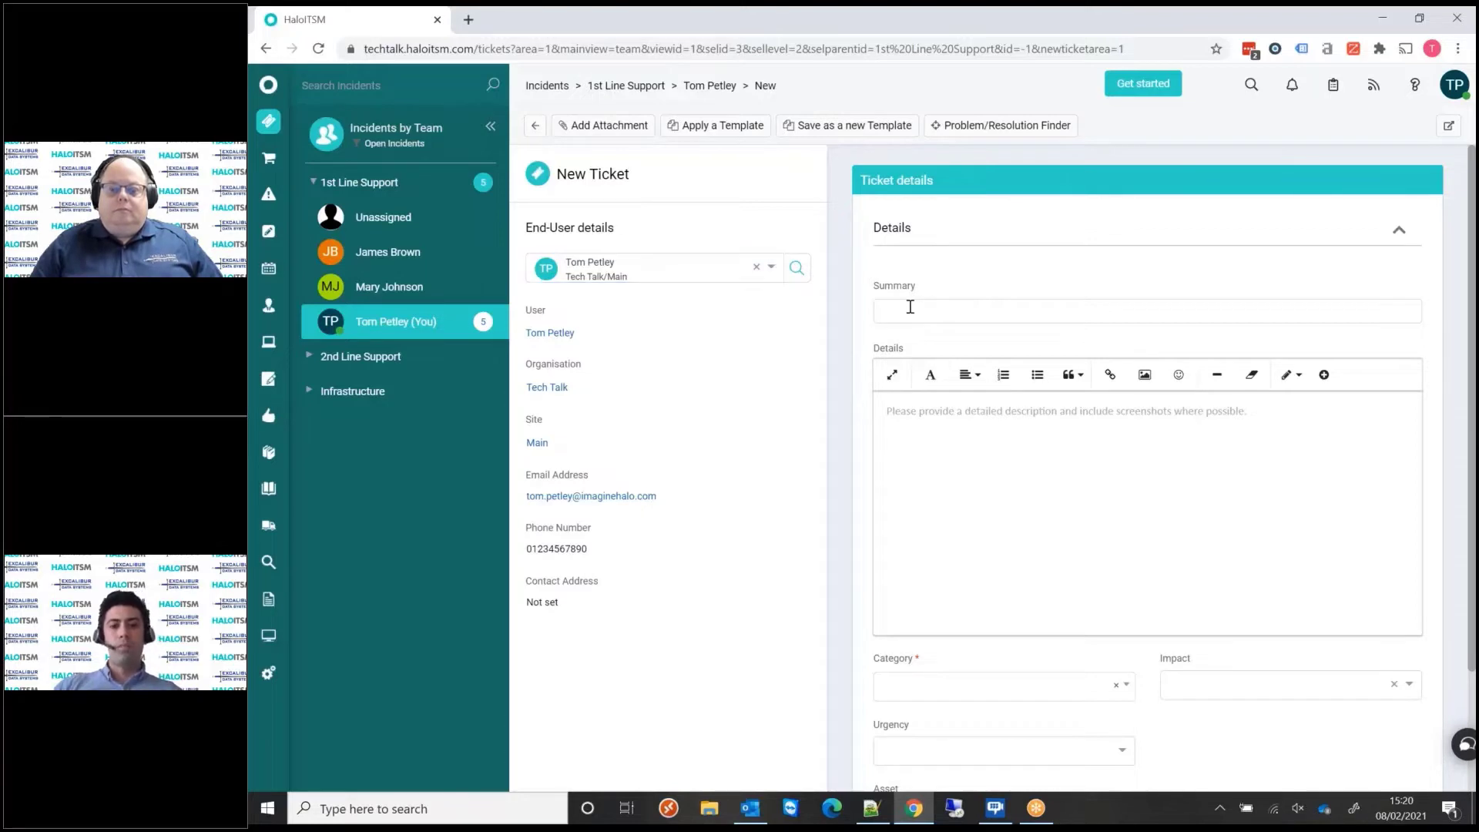
Enter summary 'Example Incident', correcting the typo, and details 'Incident details' followed by a new line
{"action": "scroll", "coordinate": [1132, 566], "scroll_direction": "down", "scroll_amount": 2}
{"action": "scroll", "coordinate": [1132, 565], "scroll_direction": "up", "scroll_amount": 2}
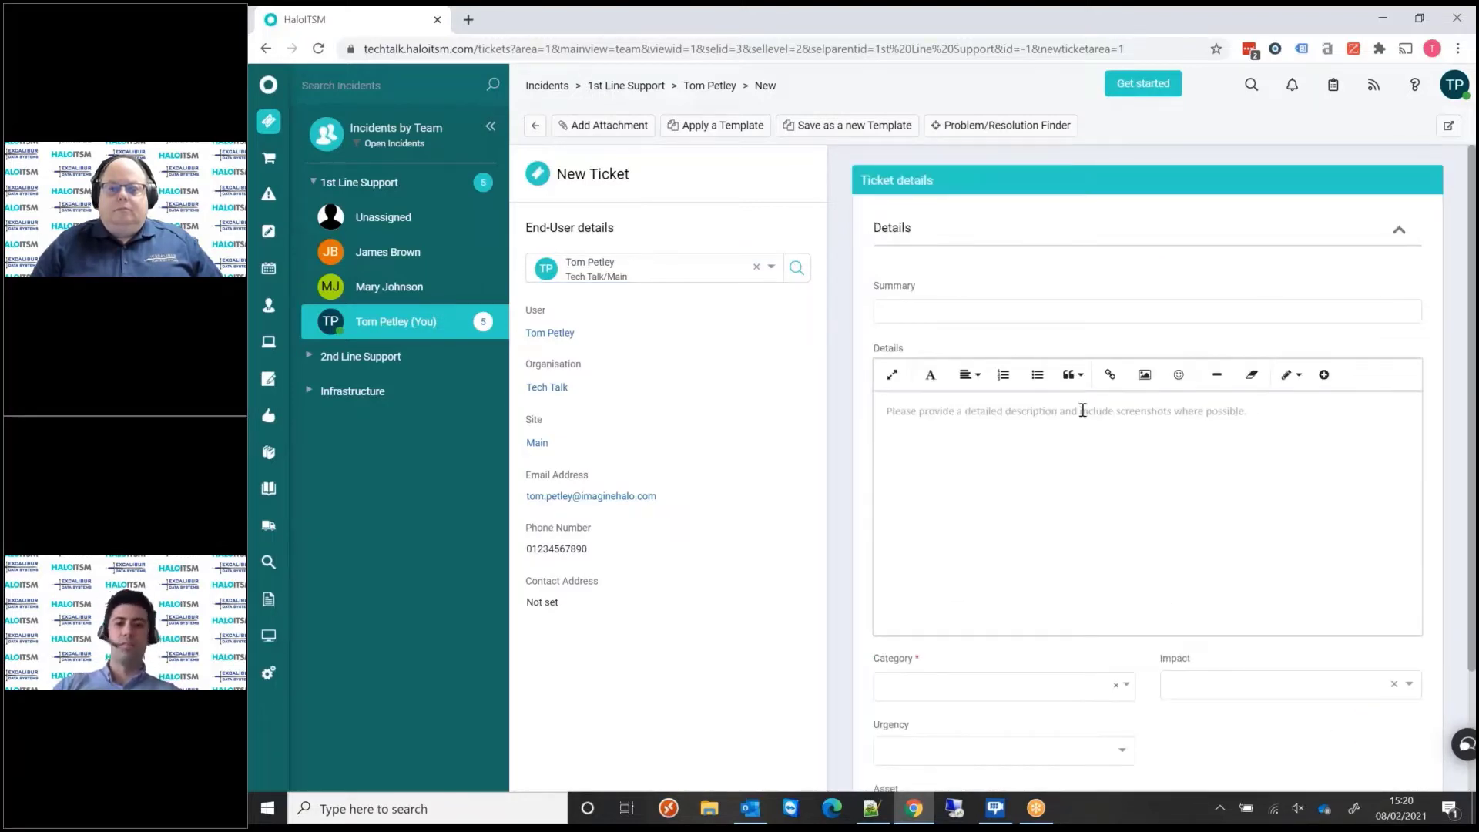
{"action": "type", "text": "E"}
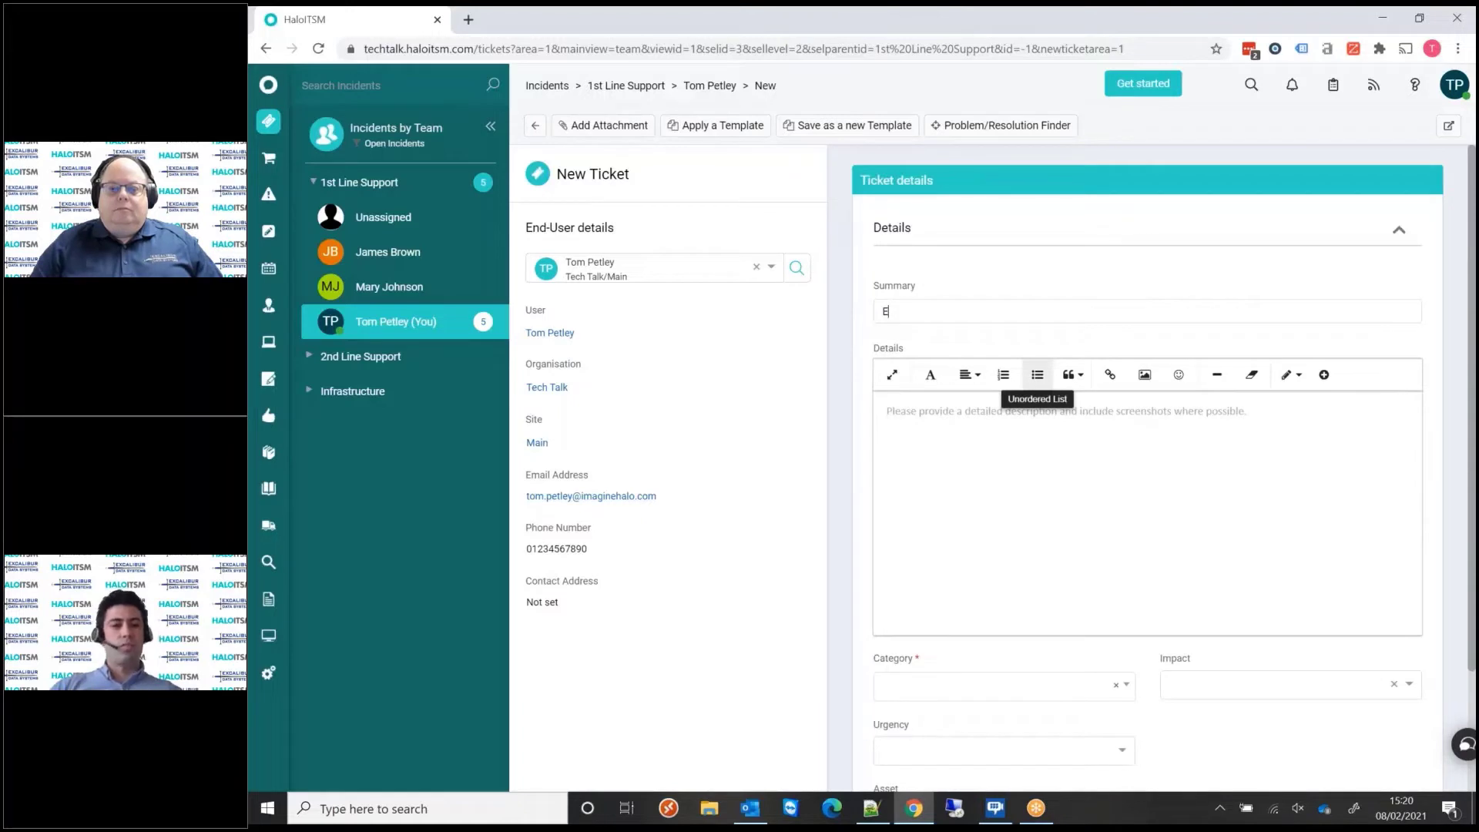
{"action": "type", "text": "xample"}
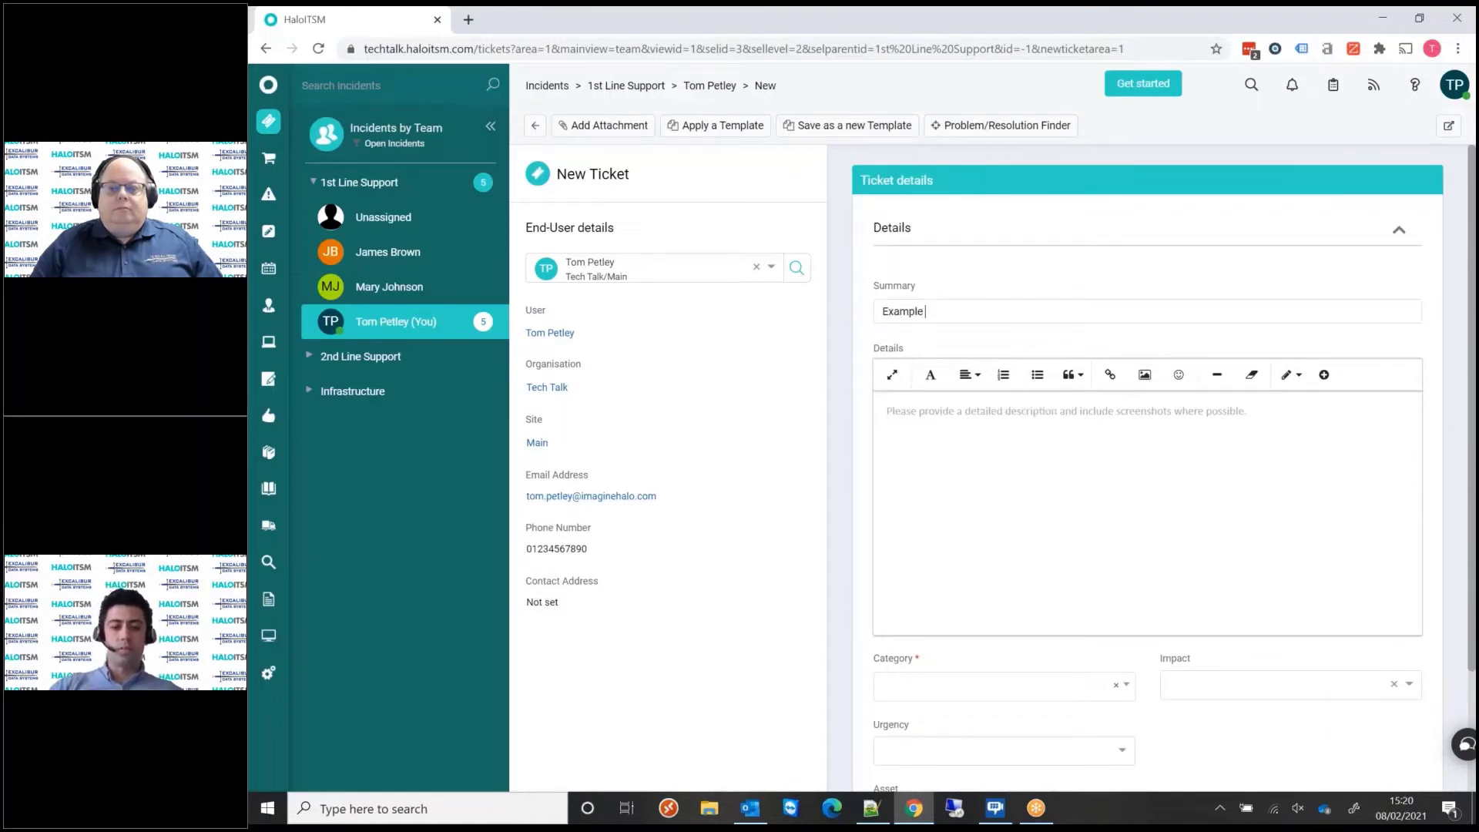
{"action": "type", "text": " Incid"}
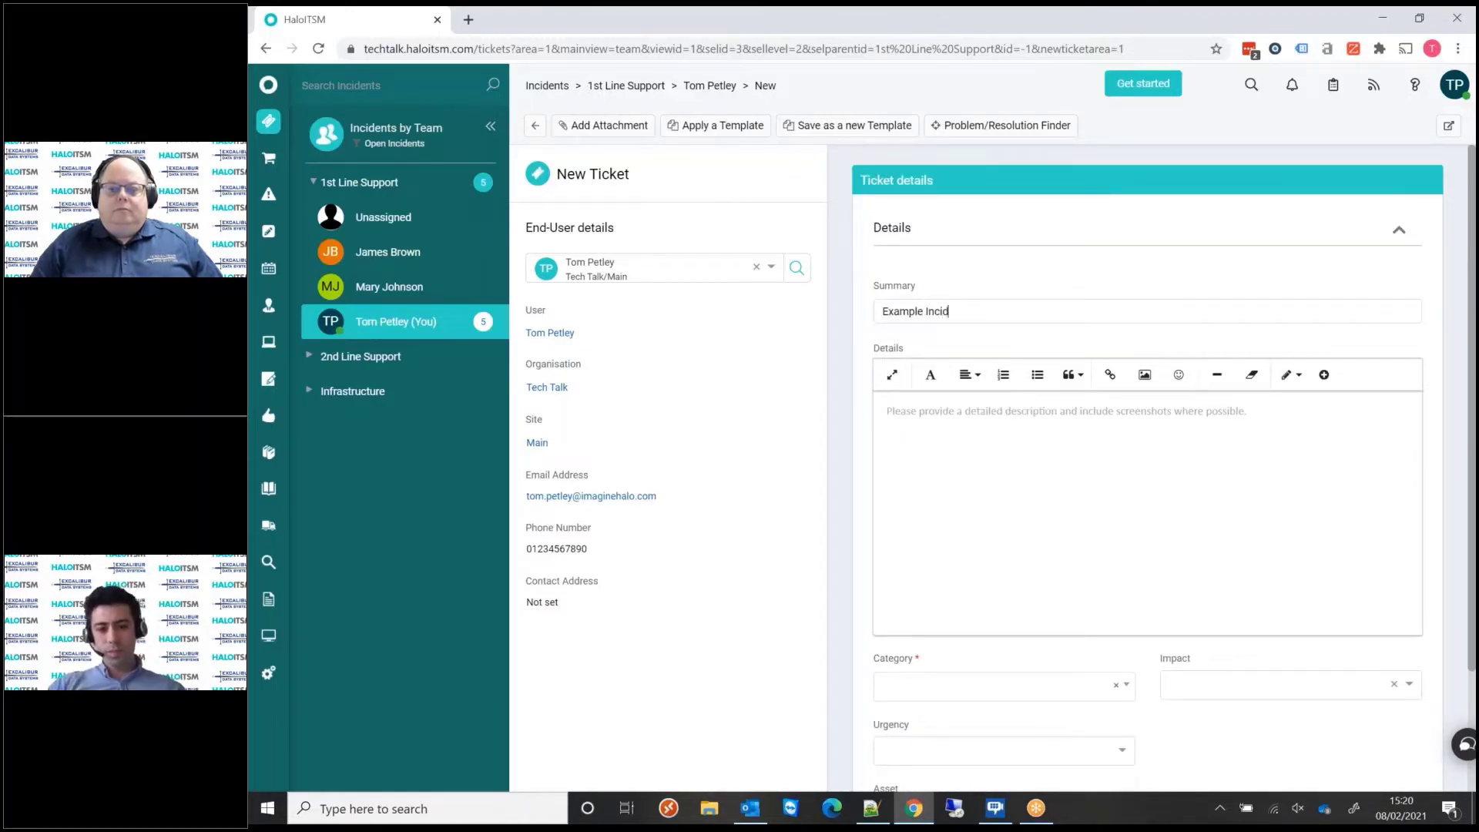
{"action": "type", "text": "net"}
{"action": "key", "text": "Tab"}
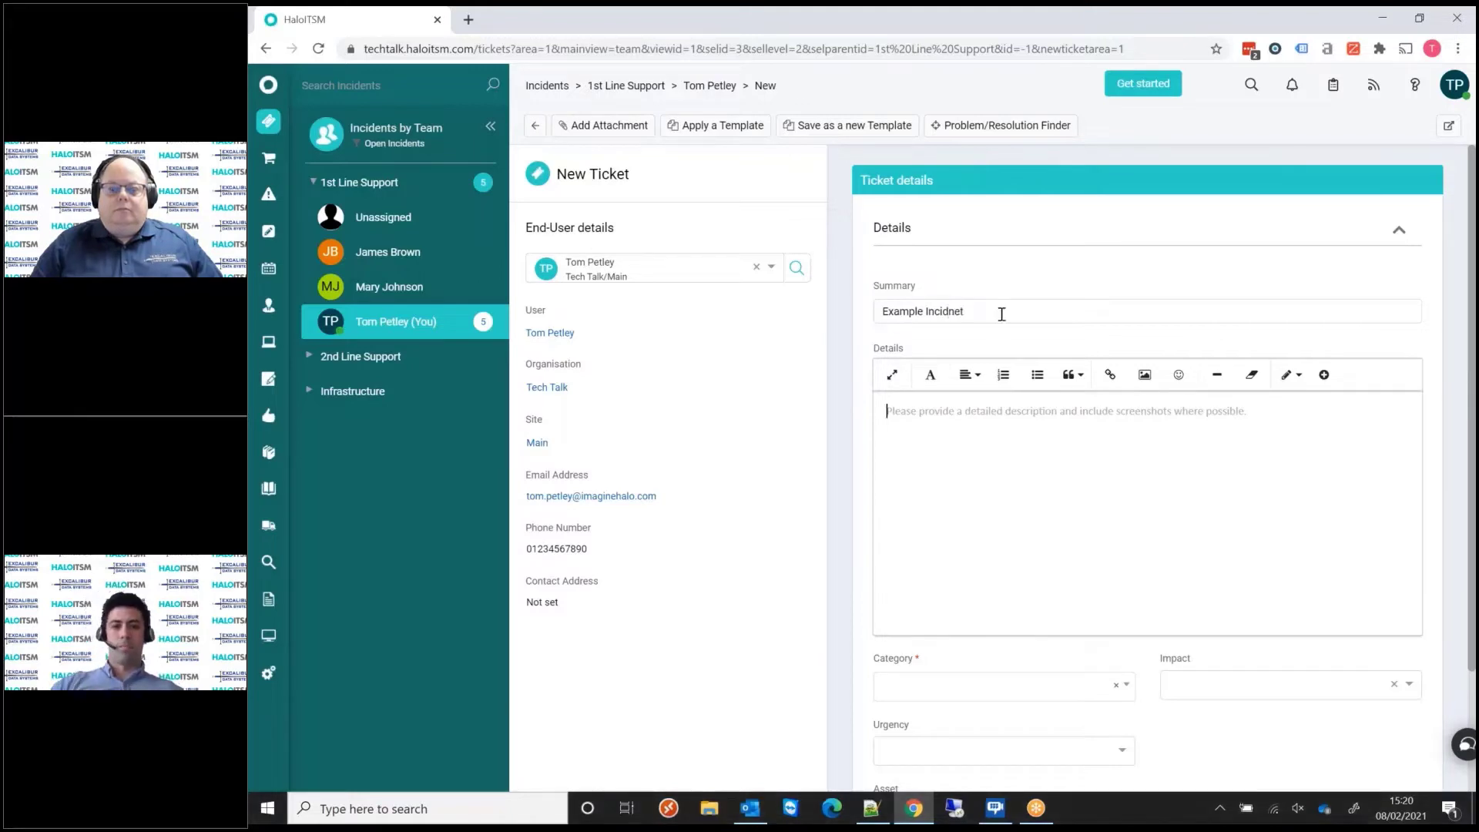
{"action": "left_click", "coordinate": [951, 312]}
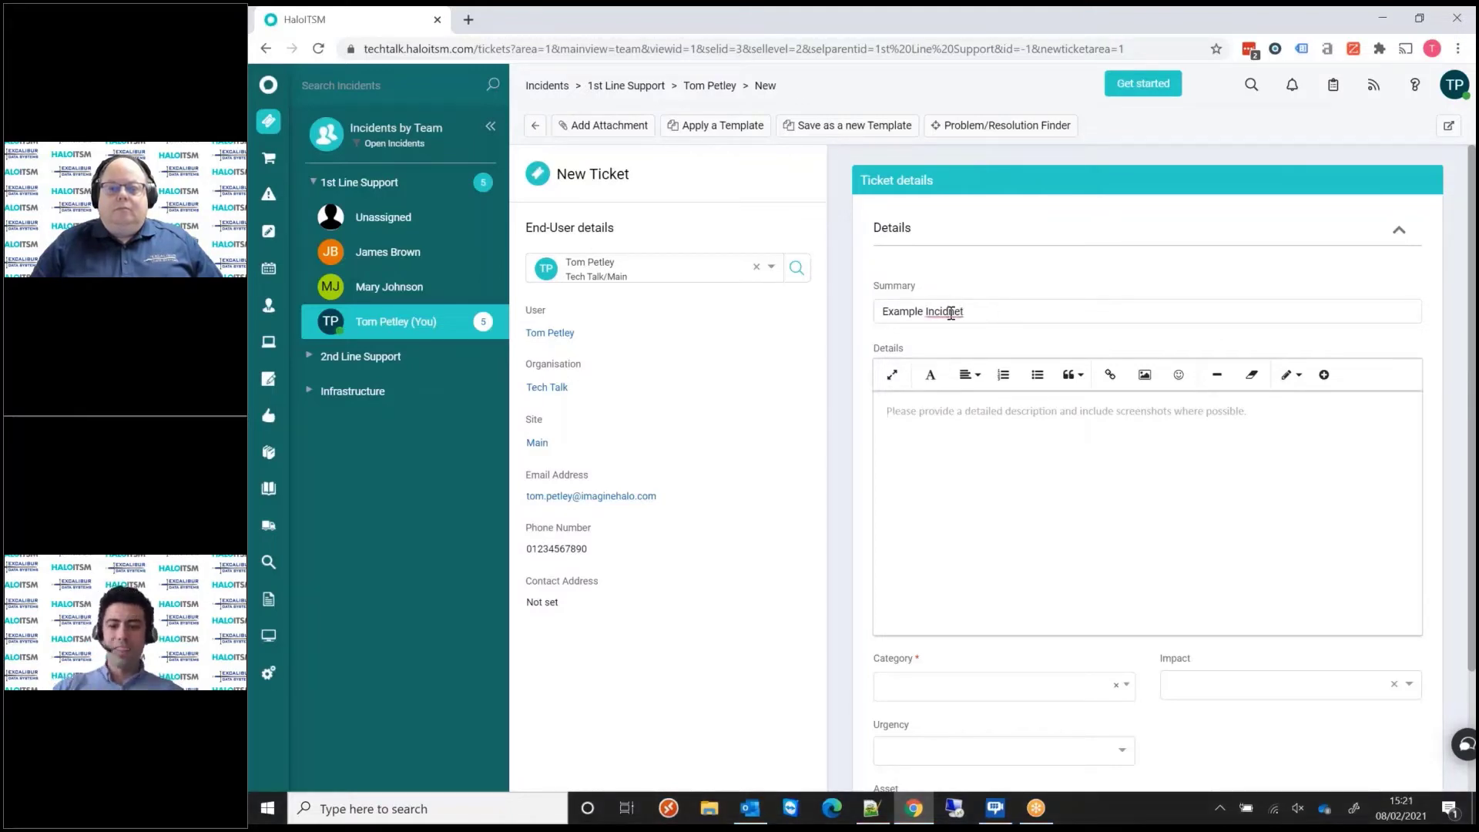
{"action": "key", "text": "BackSpace"}
{"action": "key", "text": "Right"}
{"action": "type", "text": "n"}
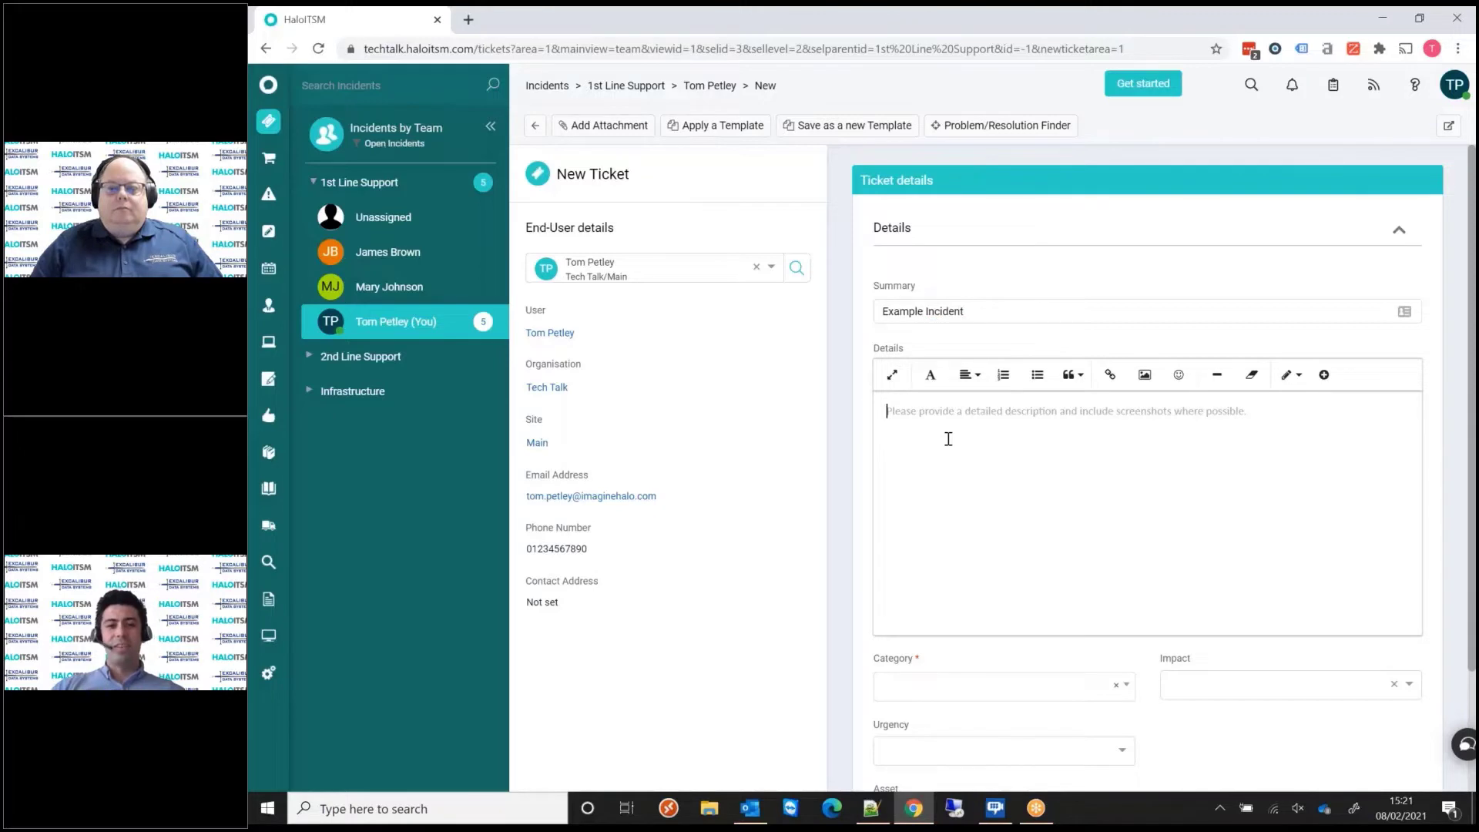
{"action": "type", "text": "Incident"}
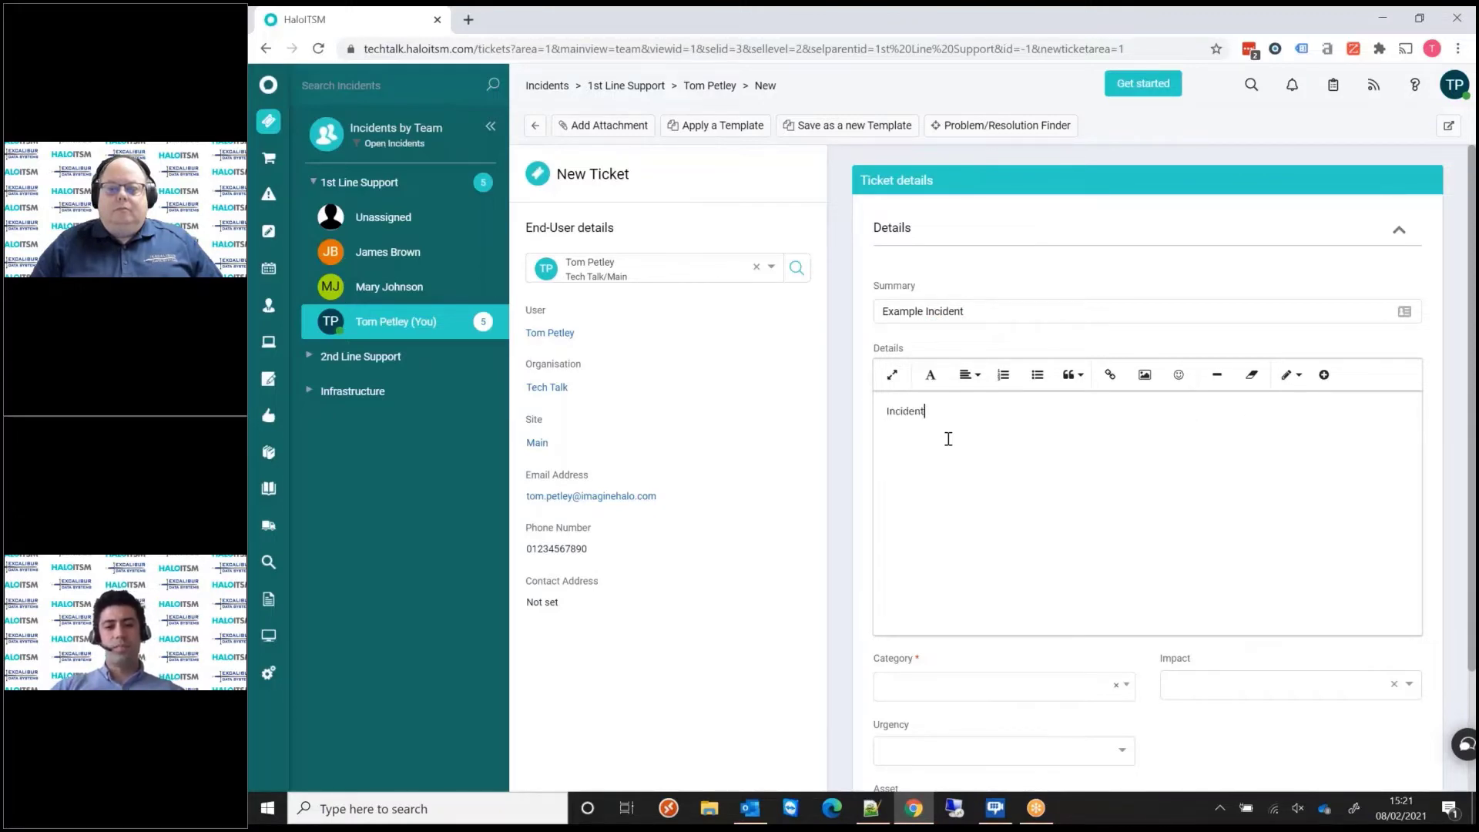
{"action": "type", "text": " details"}
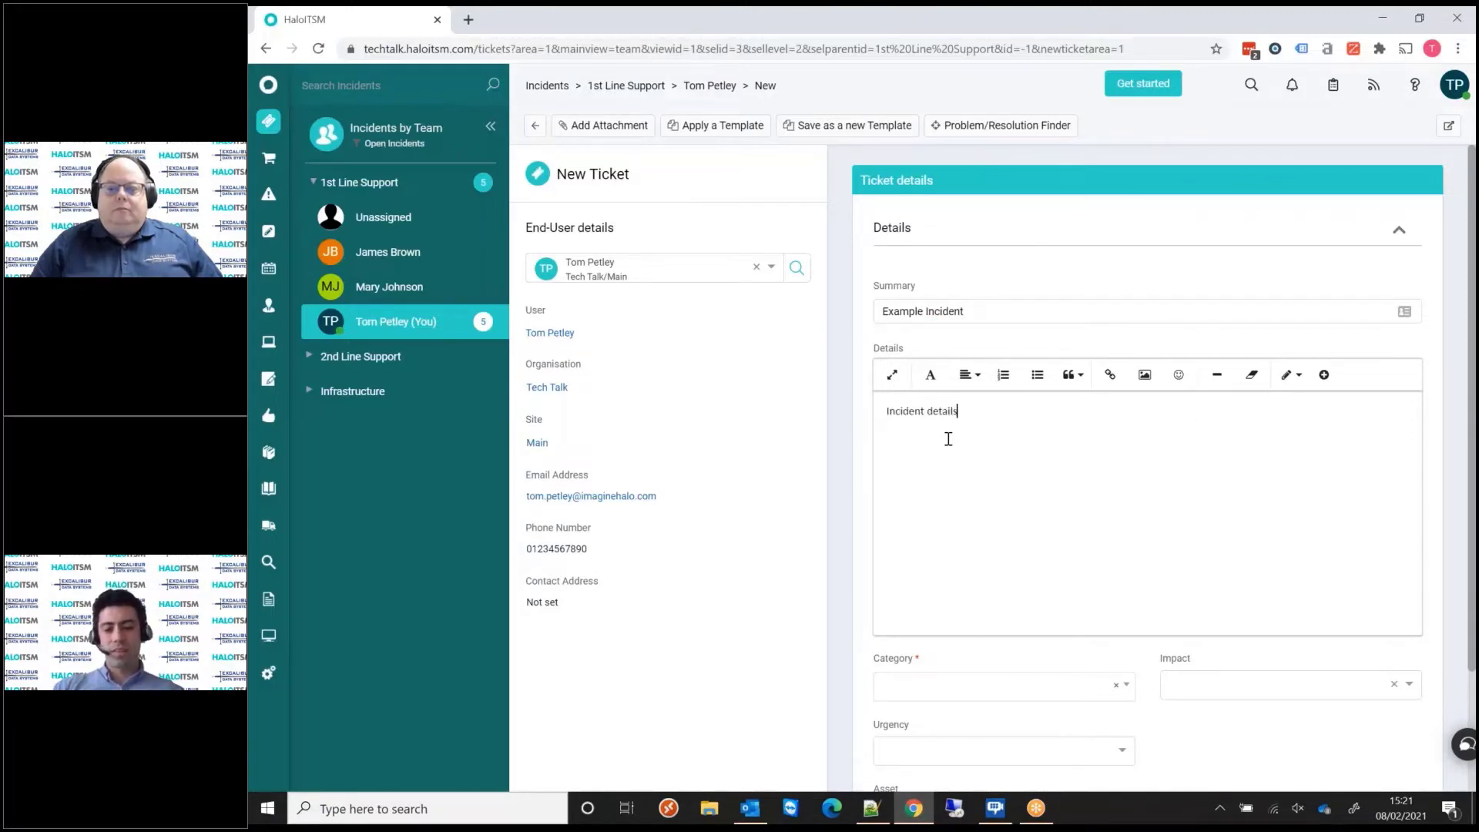
{"action": "key", "text": "Return"}
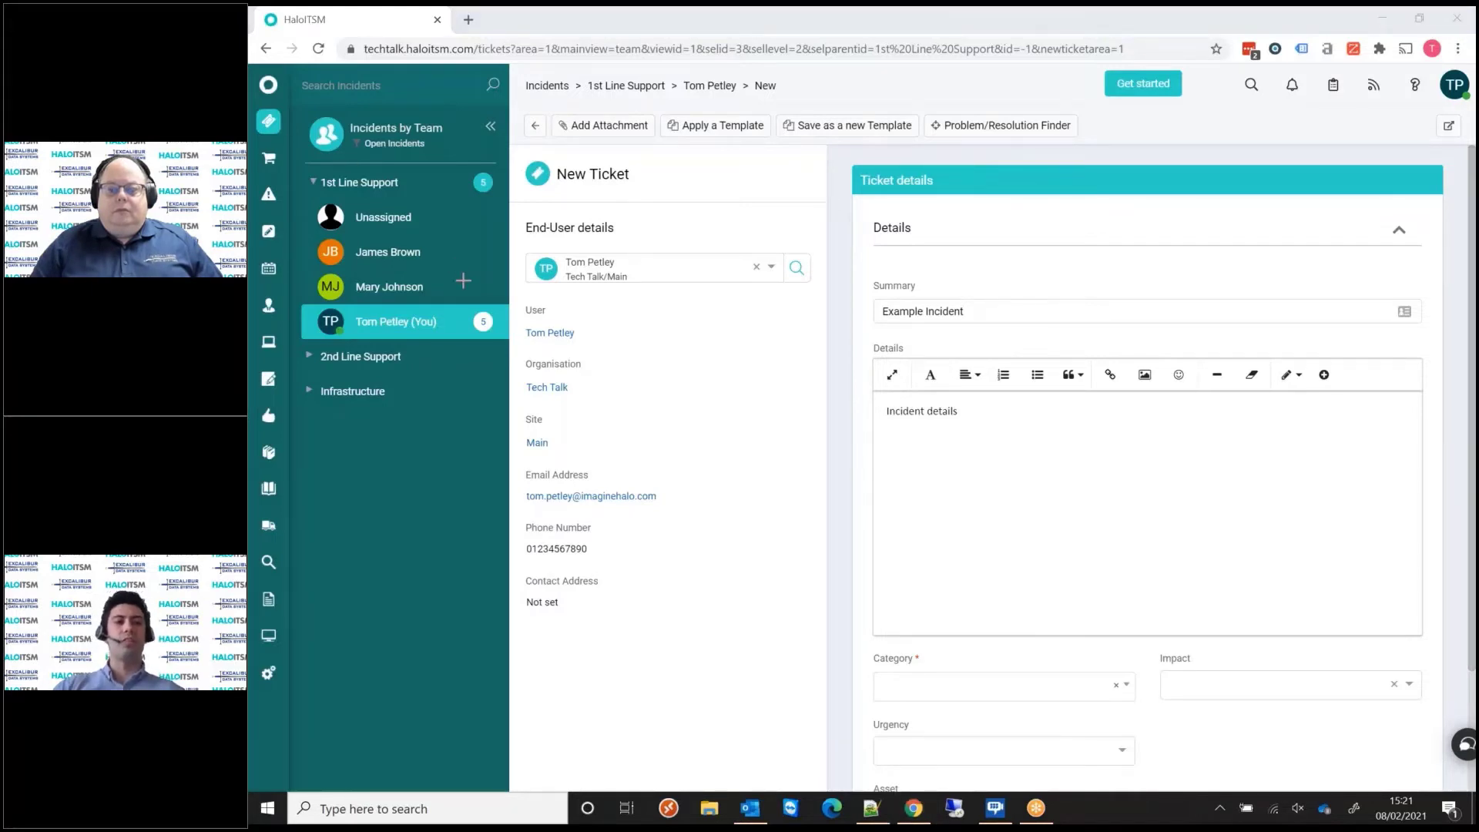
{"action": "left_click", "coordinate": [954, 454]}
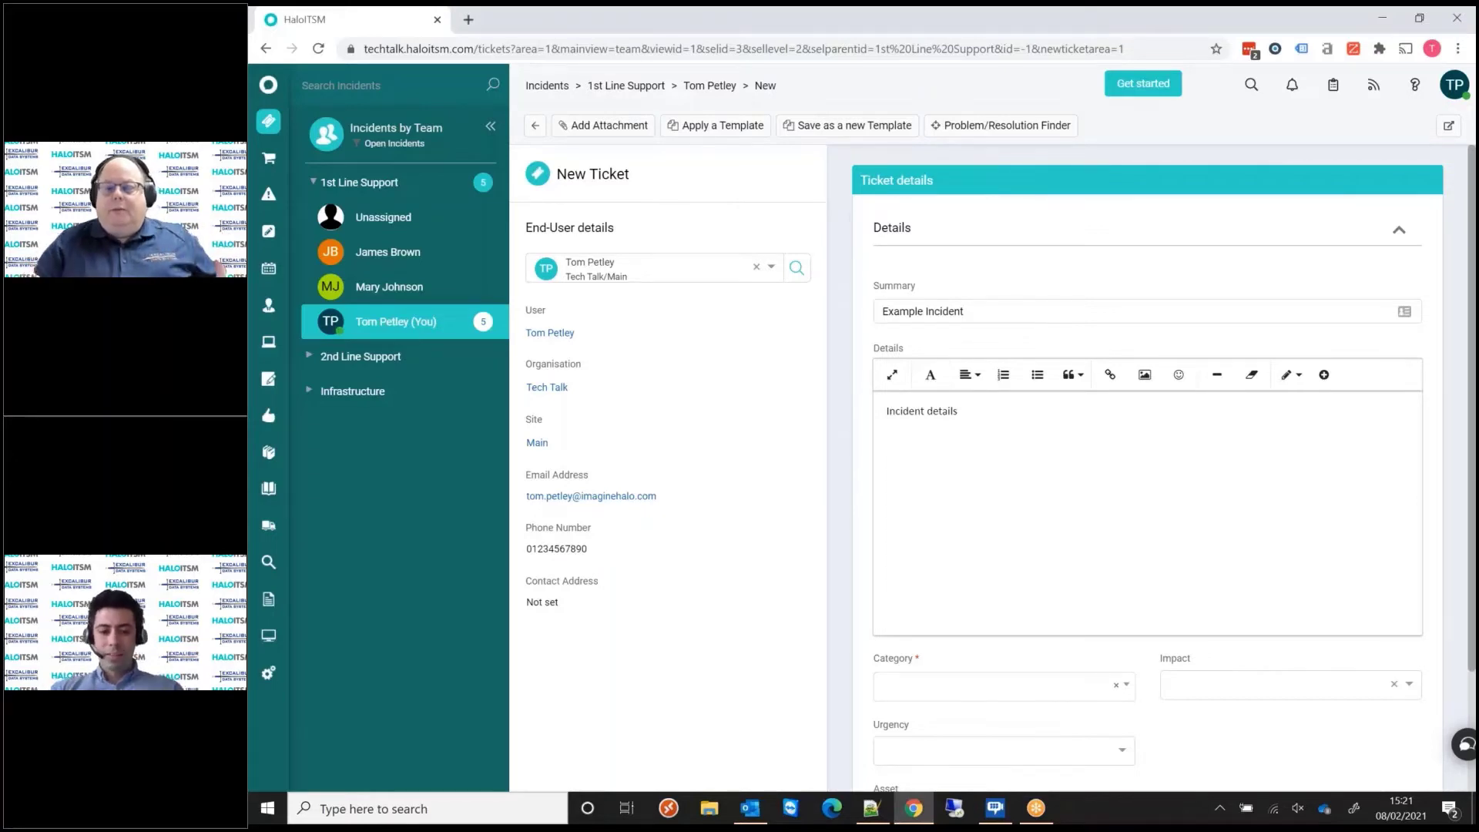
Paste the 1st Line Support team screenshot into the details below 'Incident details'
{"action": "key", "text": "ctrl+v"}
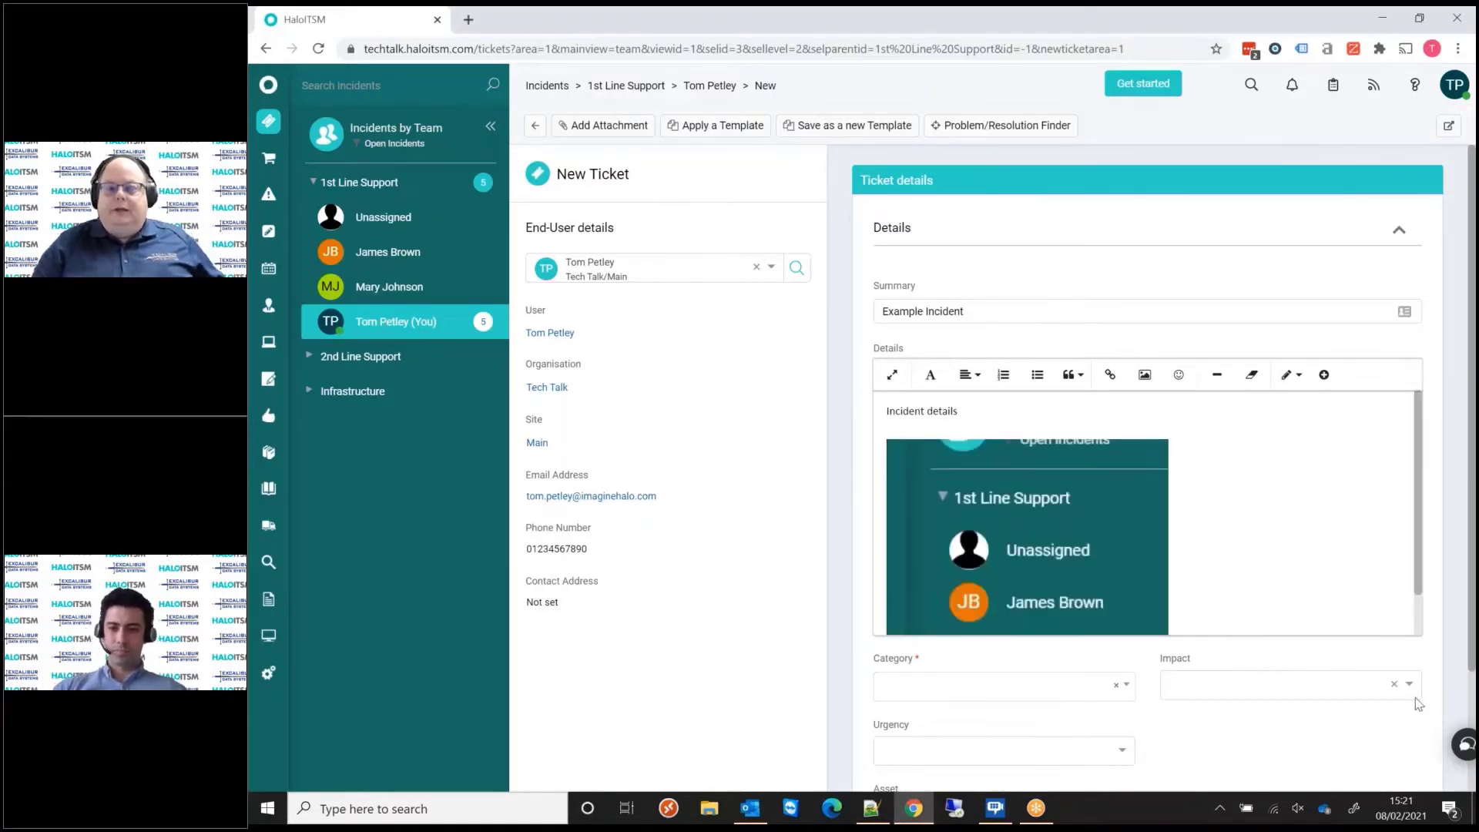
{"action": "left_click", "coordinate": [1329, 588]}
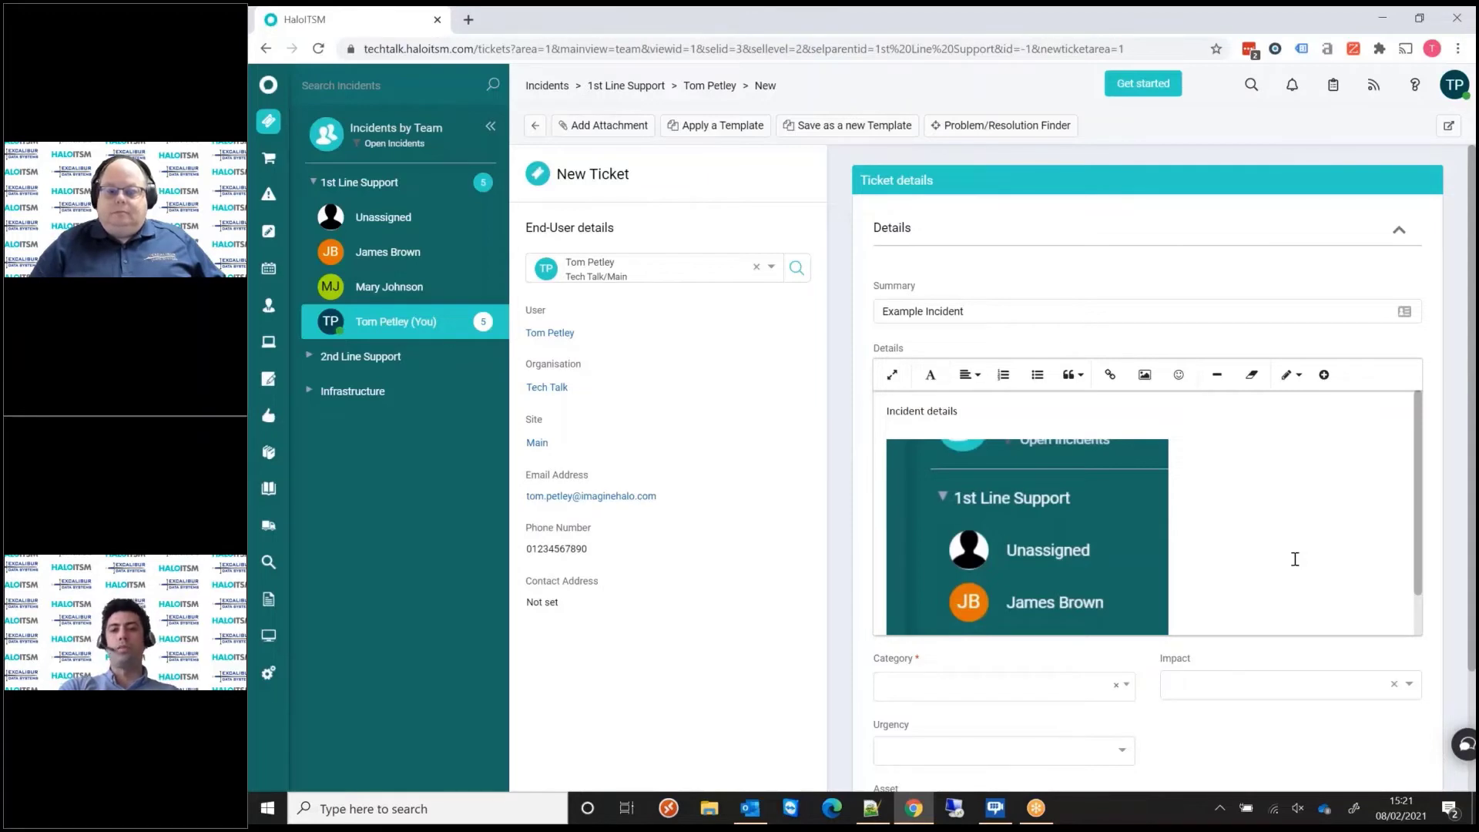
{"action": "left_click", "coordinate": [937, 383]}
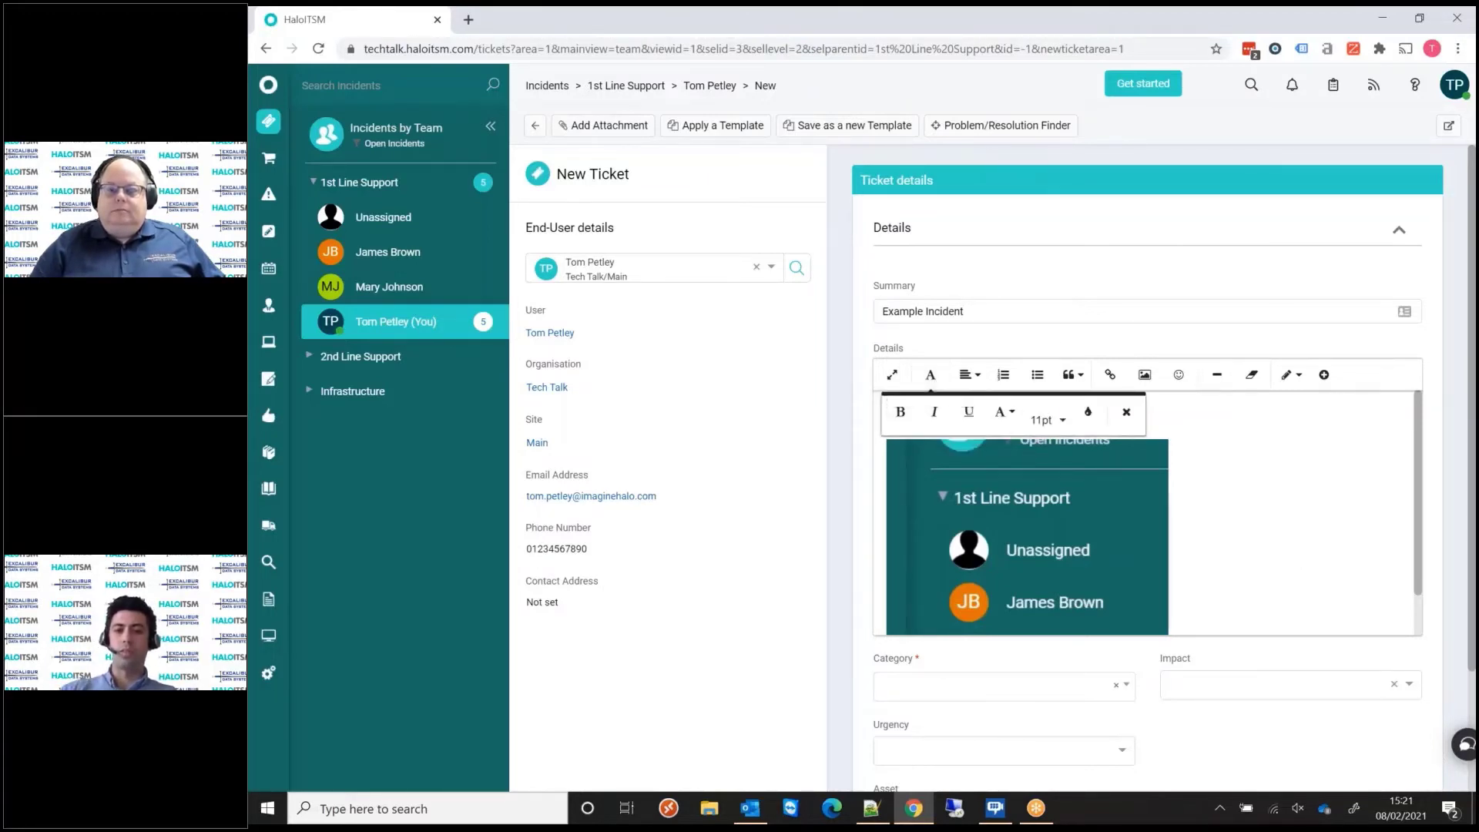
{"action": "left_click", "coordinate": [1223, 435]}
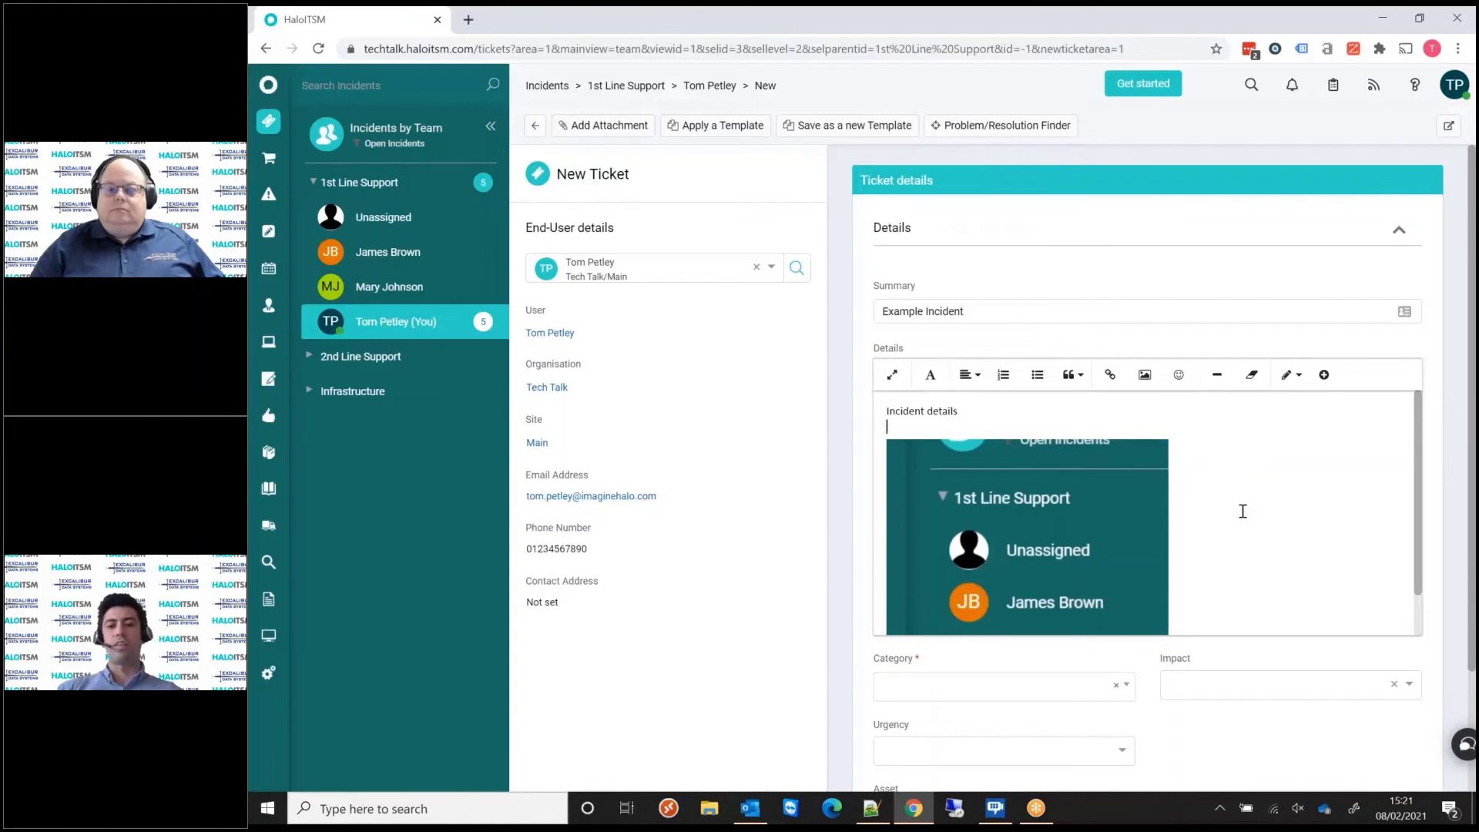
{"action": "scroll", "coordinate": [1242, 511], "scroll_direction": "down", "scroll_amount": 1}
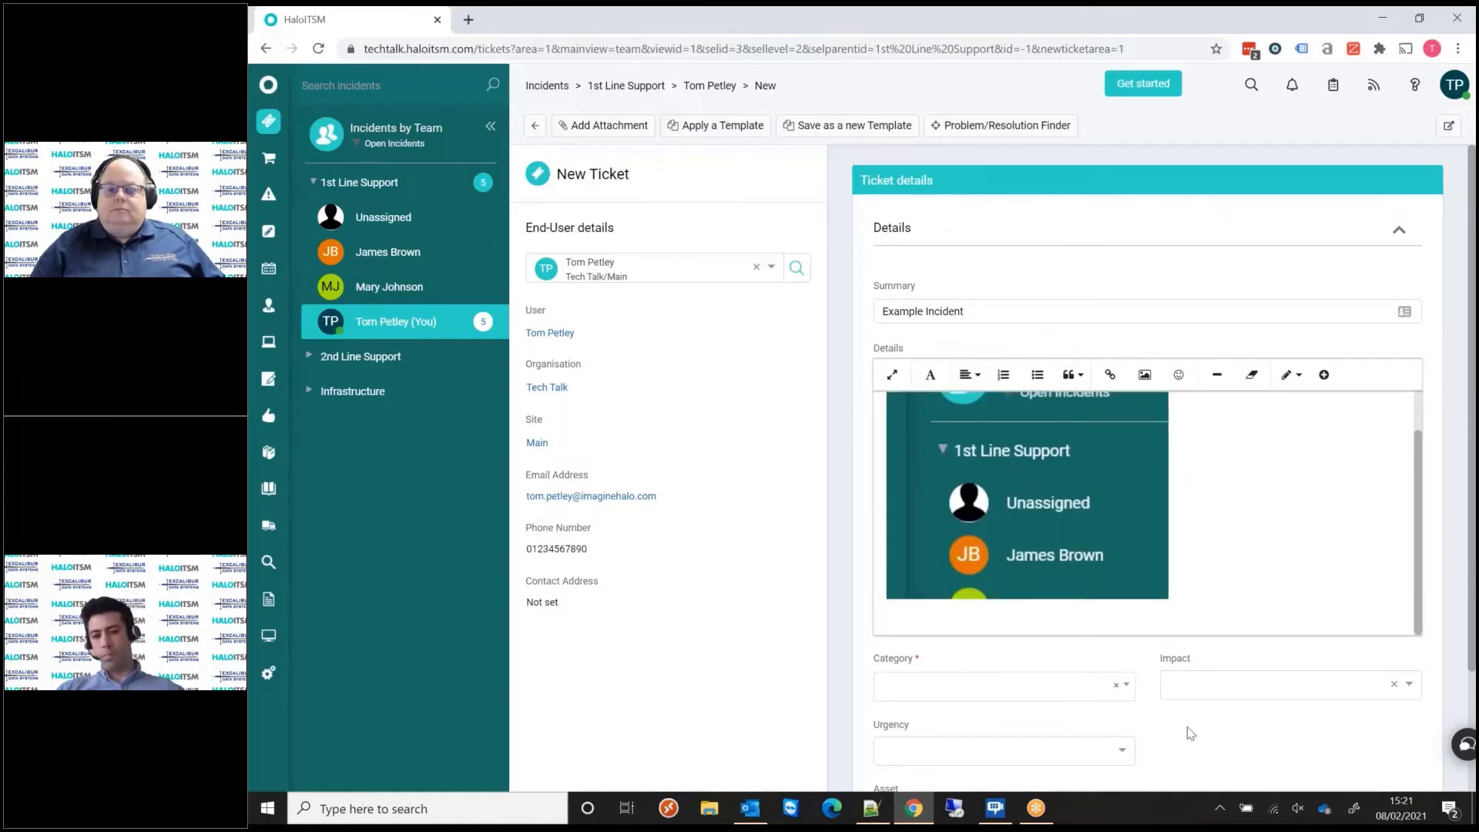
Set category Hardware>Printer, impact Single User Affected and urgency Low
{"action": "scroll", "coordinate": [1190, 733], "scroll_direction": "down", "scroll_amount": 2}
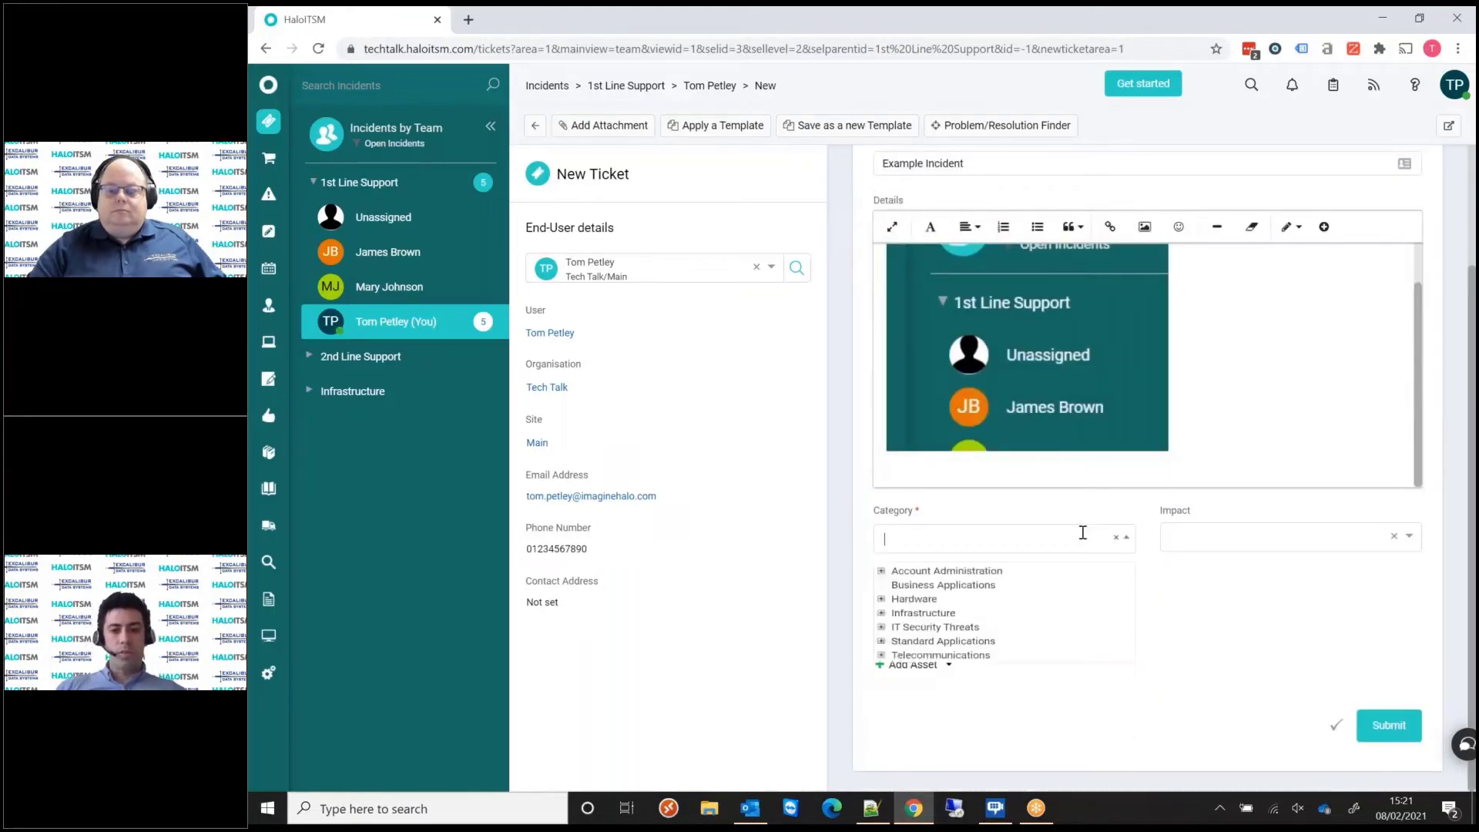
{"action": "type", "text": "printer"}
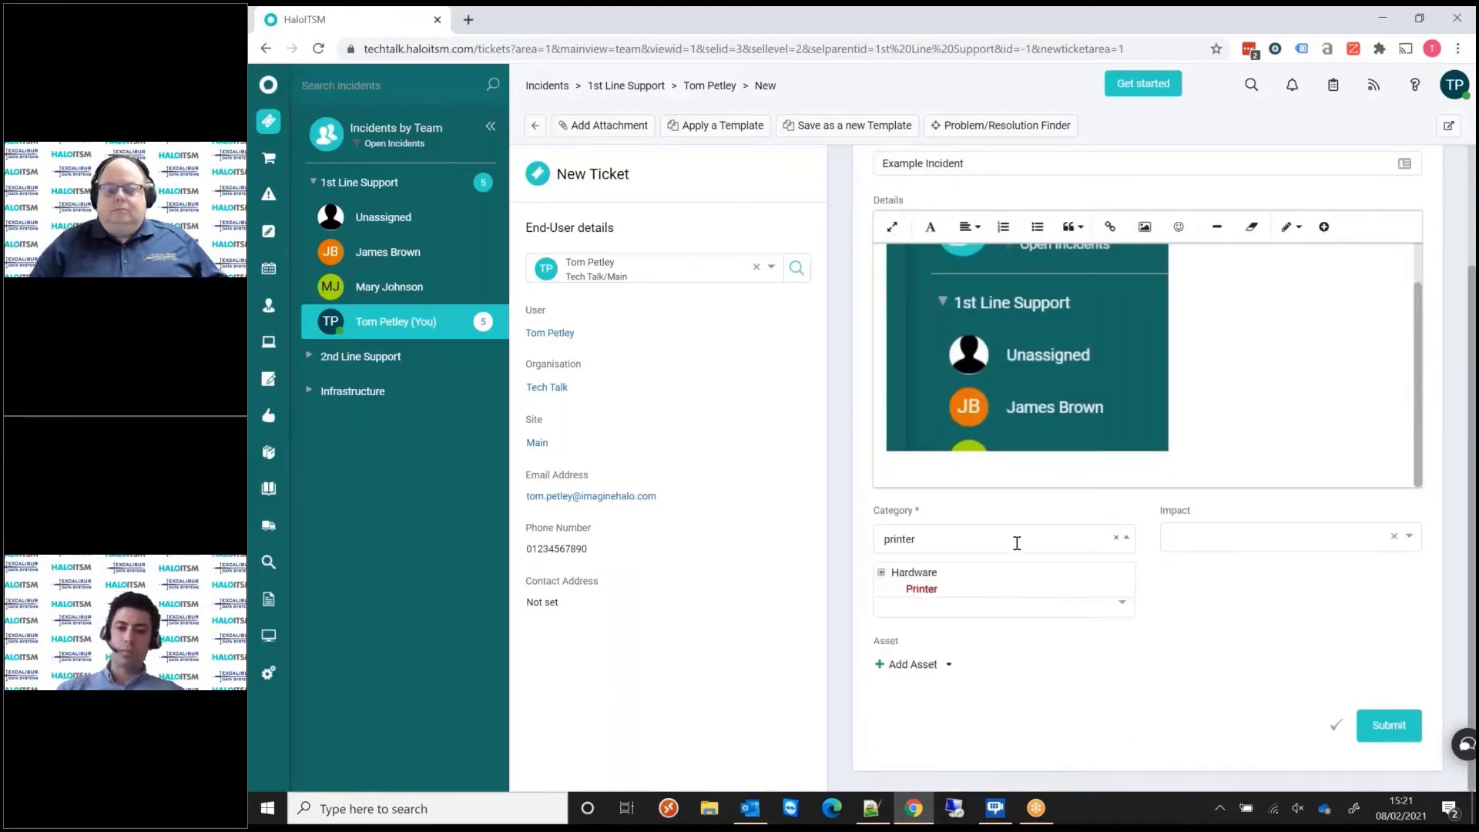
{"action": "left_click", "coordinate": [930, 590]}
{"action": "left_click", "coordinate": [1223, 530]}
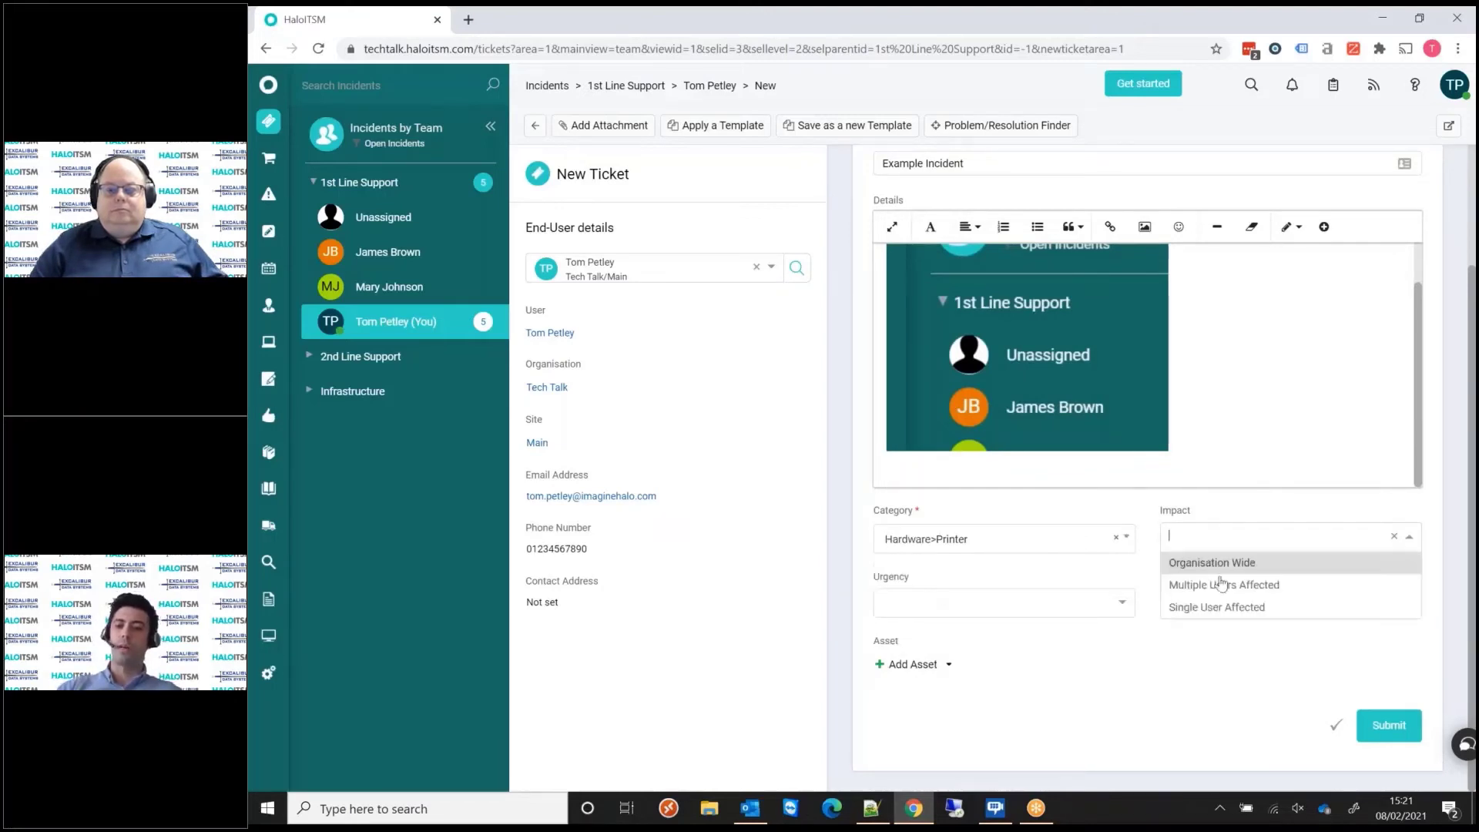
{"action": "left_click", "coordinate": [1192, 608]}
{"action": "left_click", "coordinate": [1081, 611]}
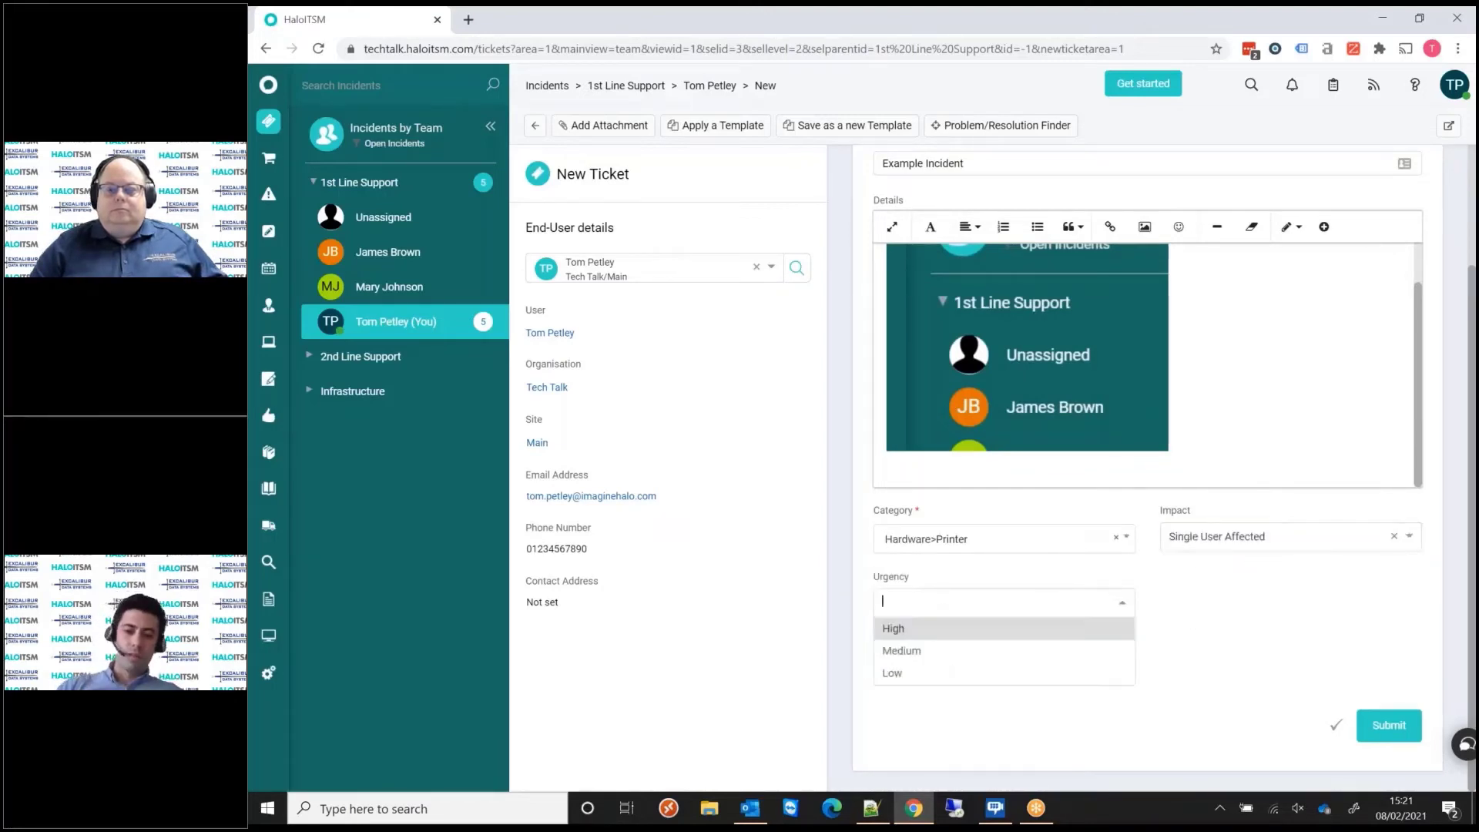
{"action": "left_click", "coordinate": [978, 675]}
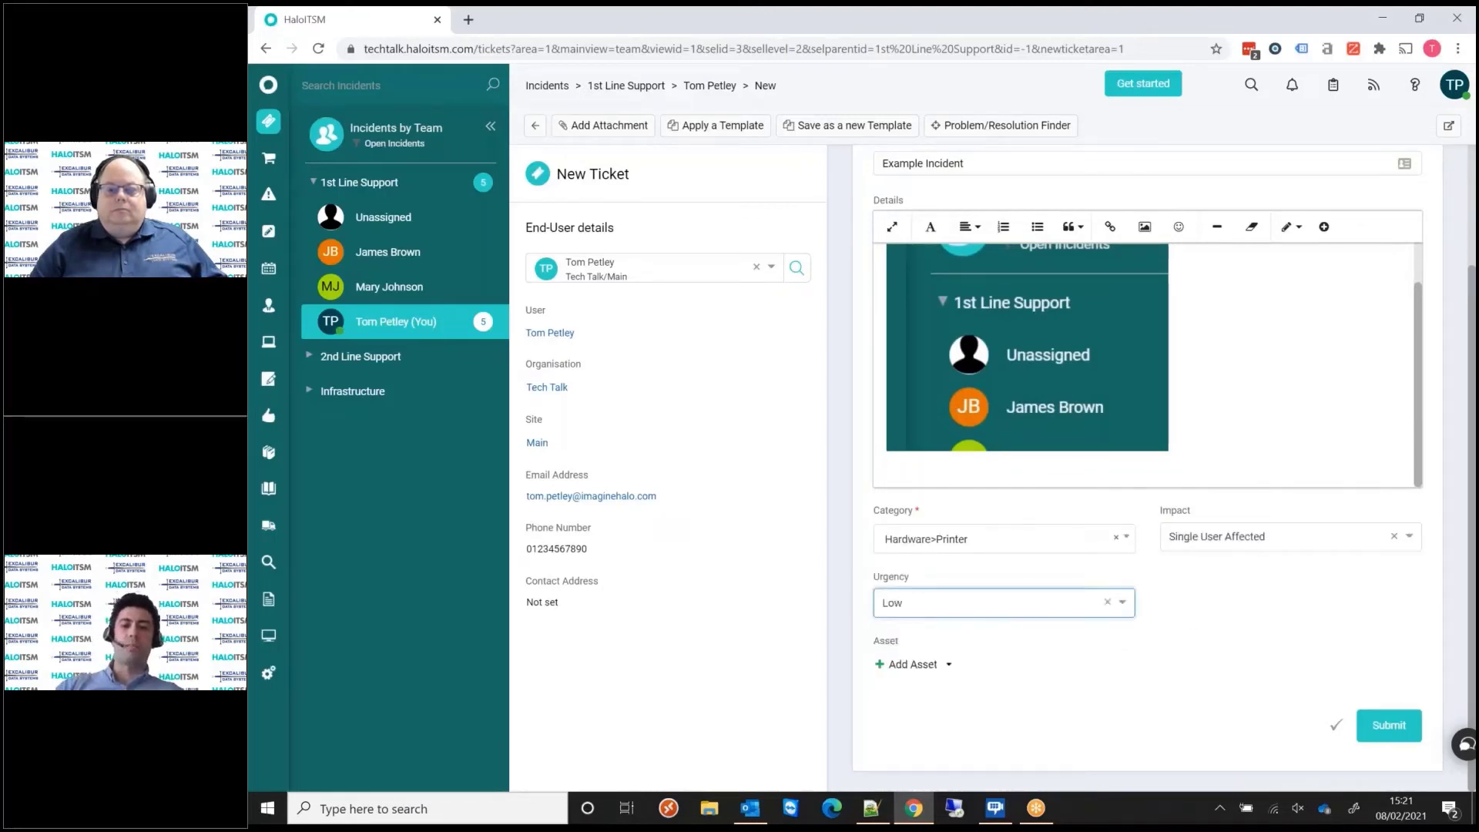
Attach workstation asset ABC00001 from the user's site assets to the ticket
{"action": "left_click", "coordinate": [912, 664]}
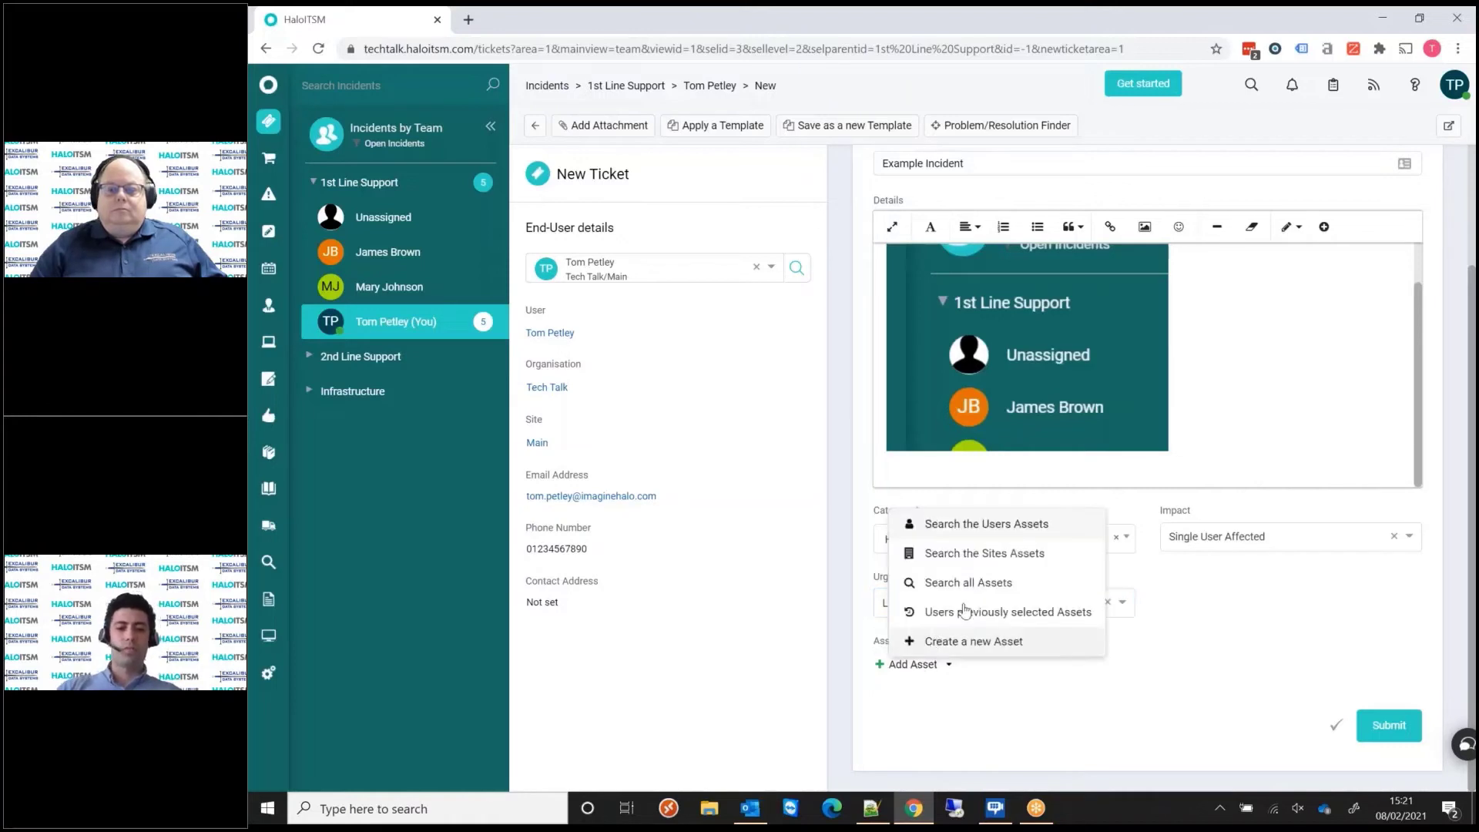
{"action": "left_click", "coordinate": [998, 561]}
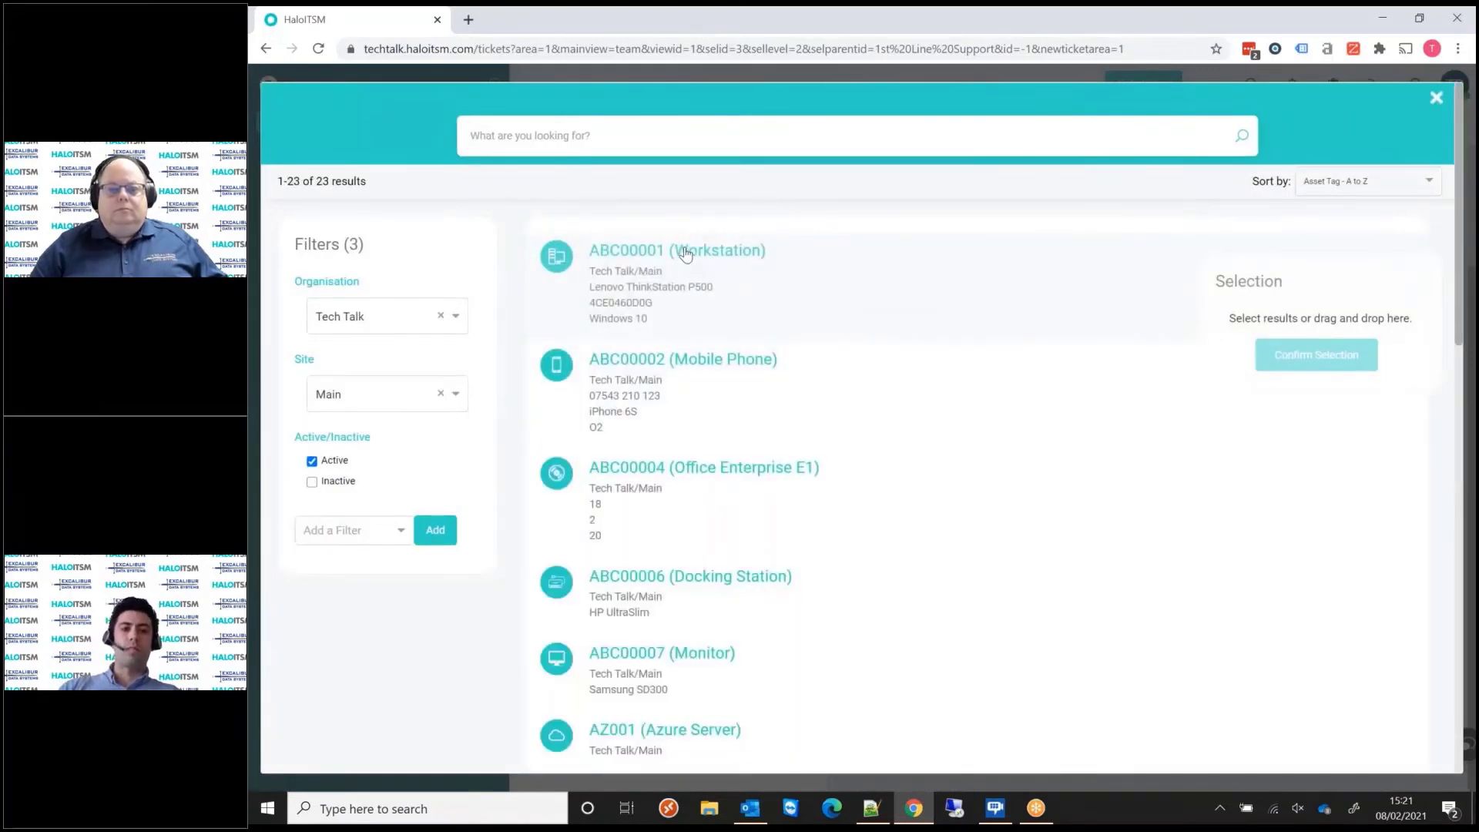
{"action": "left_click", "coordinate": [686, 254]}
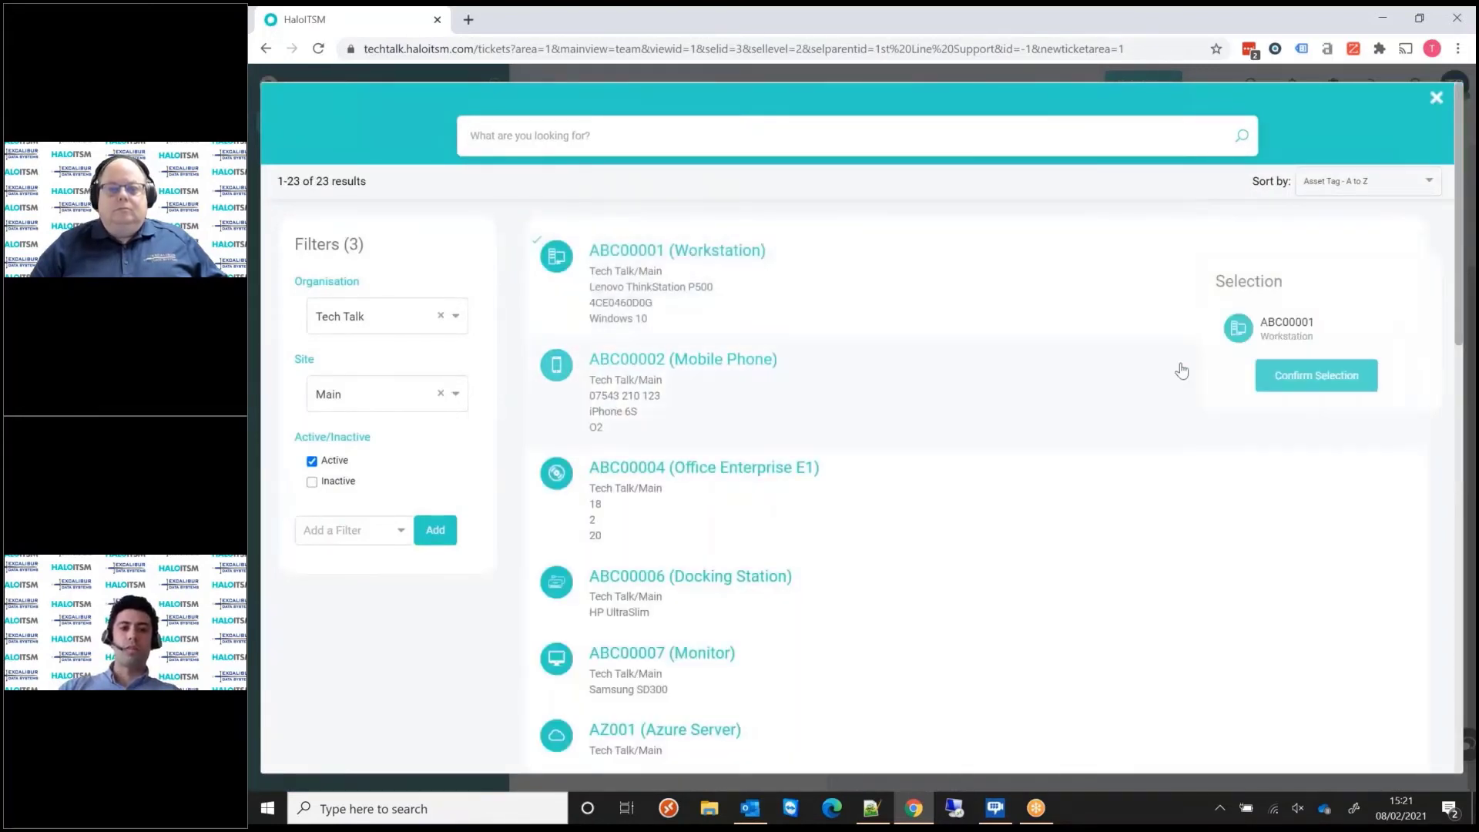
{"action": "left_click", "coordinate": [1284, 382]}
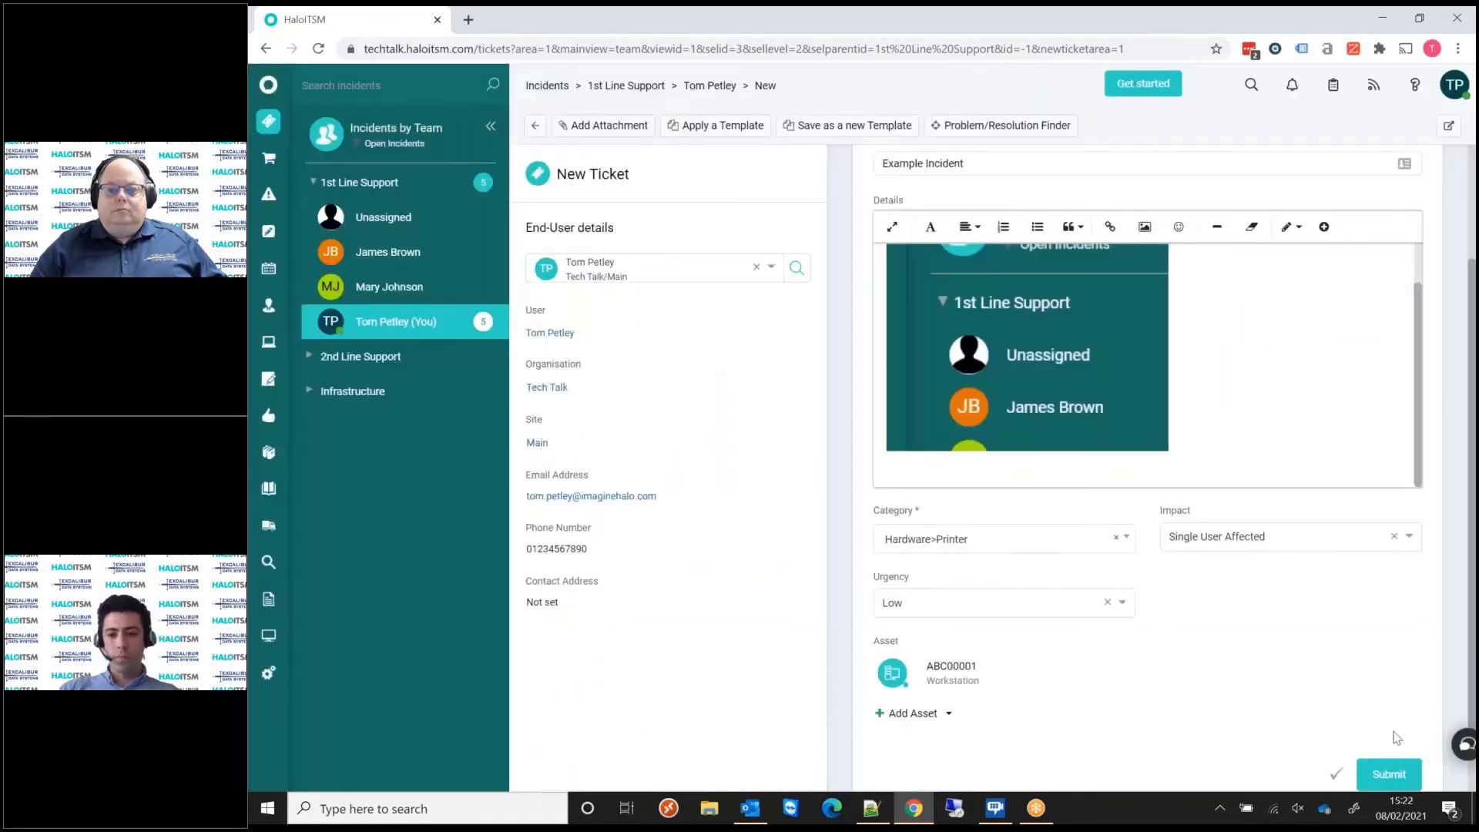
Submit the ticket and view the 1st Line Support Unassigned queue listing incident 0002150
{"action": "left_click", "coordinate": [1395, 776]}
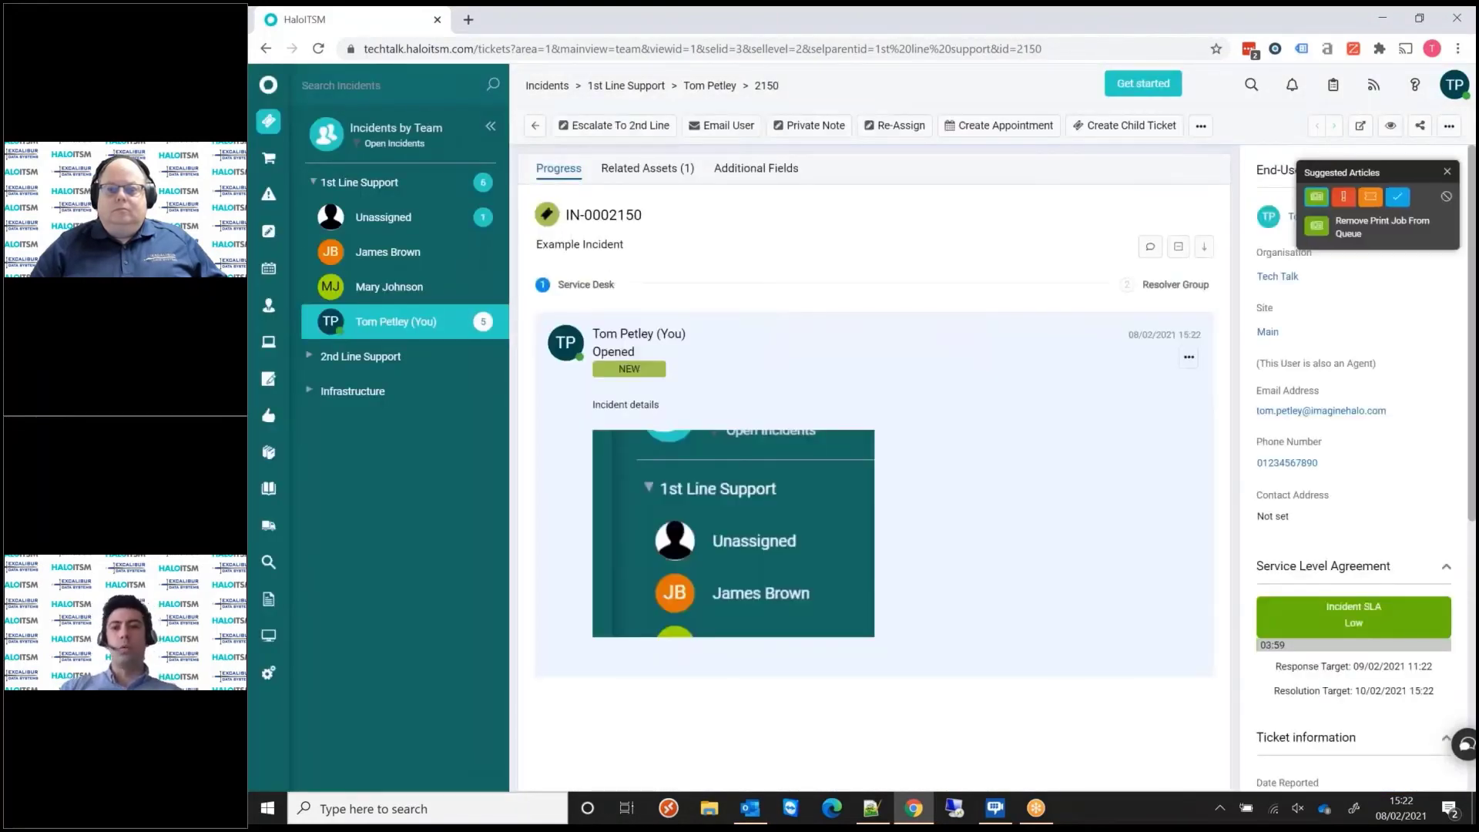
{"action": "left_click", "coordinate": [535, 127]}
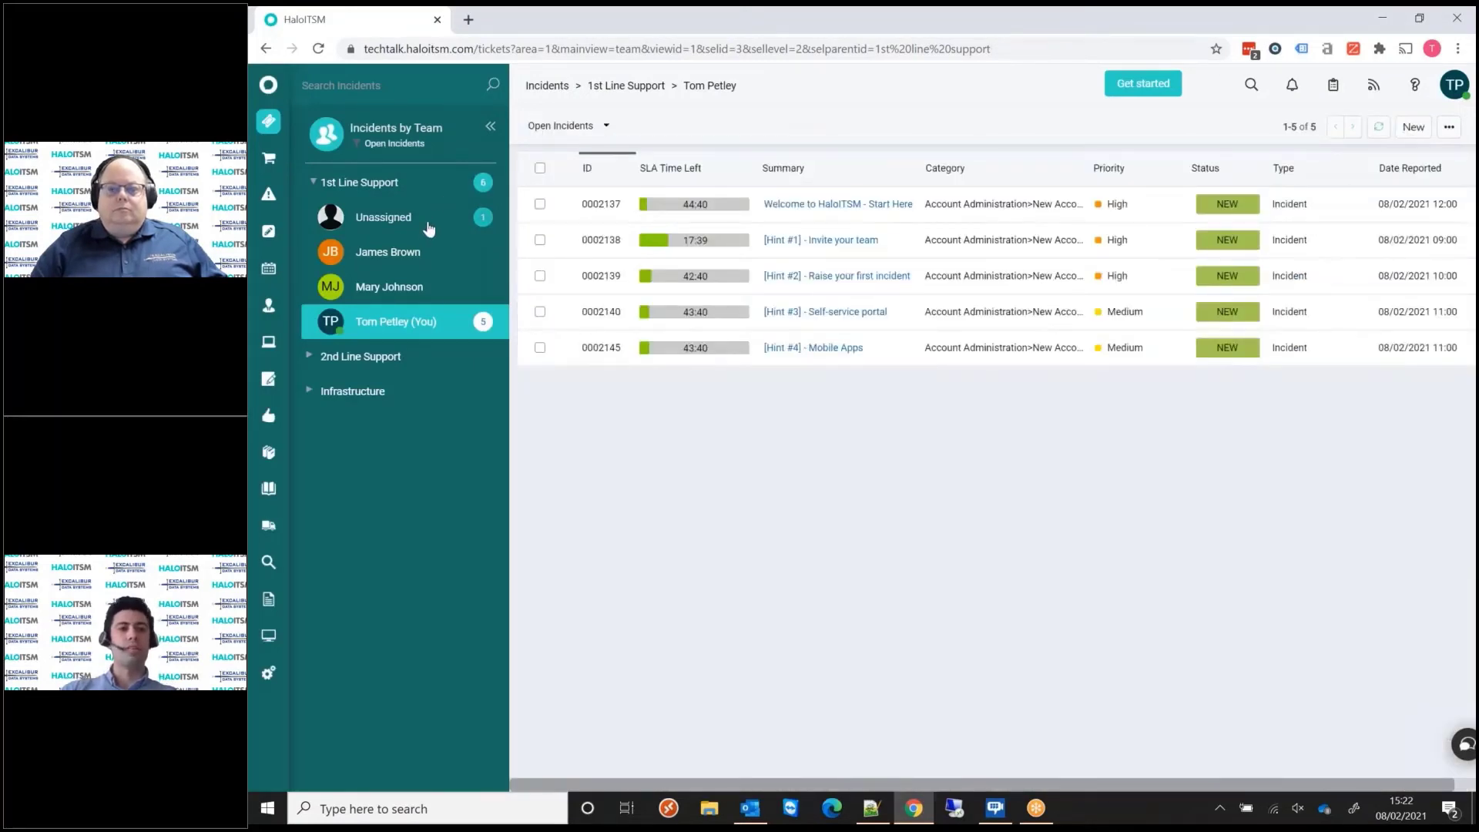
{"action": "left_click", "coordinate": [429, 223]}
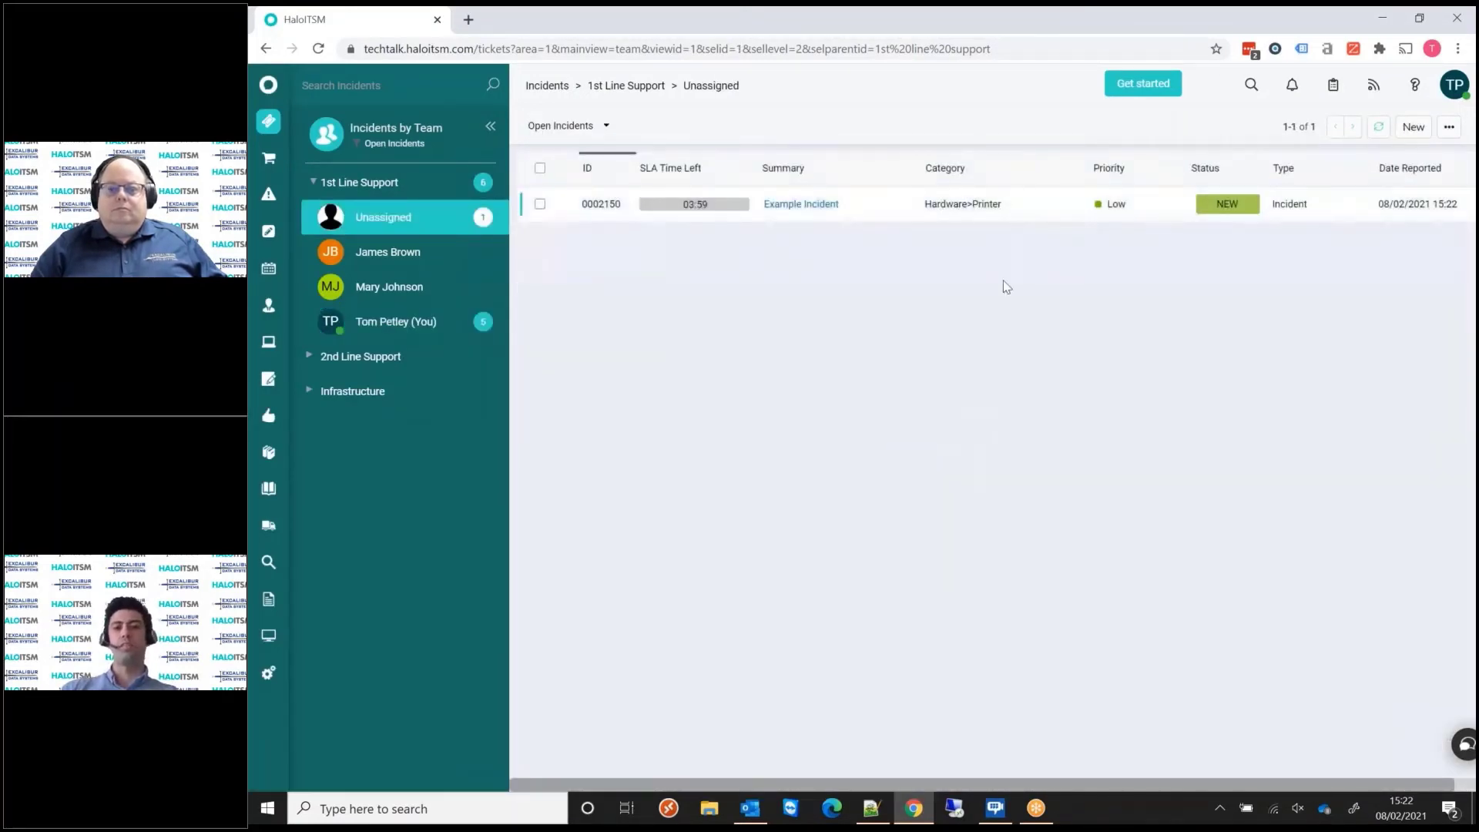